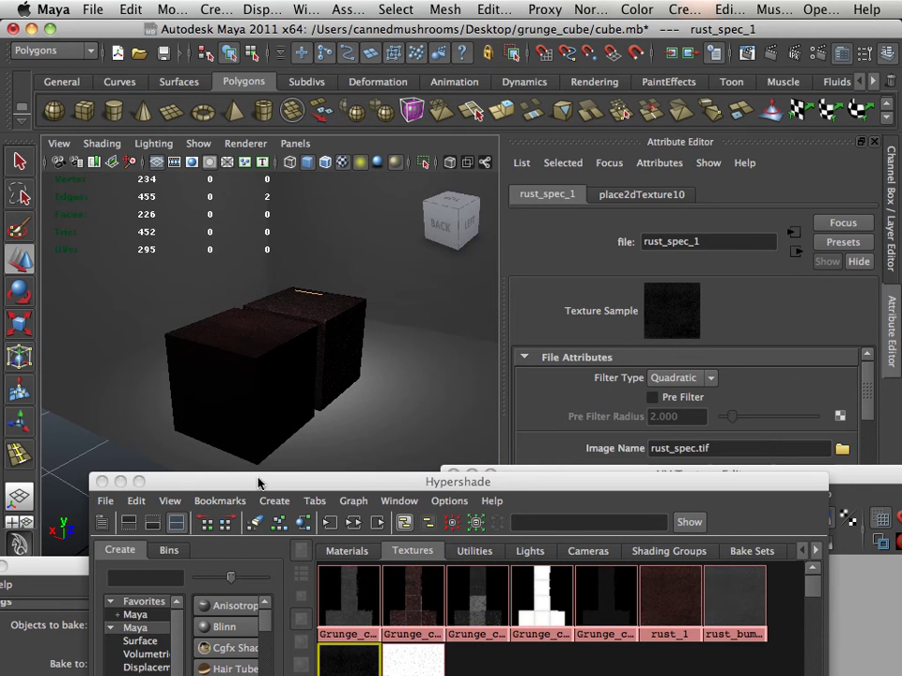
# Step: Drag the Hypershade window aside to reveal the UV Texture Editor behind it
pyautogui.moveTo(258, 484); pyautogui.dragTo(222, 509)
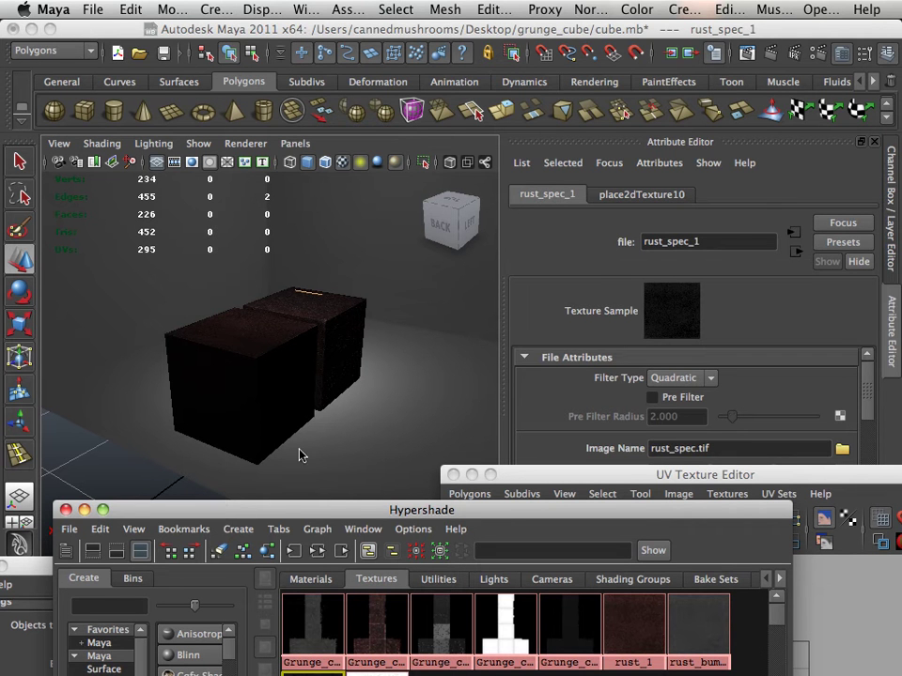
# Step: Select the back cube and bring up the UV Texture Editor to show its UV layout
pyautogui.click(334, 341)
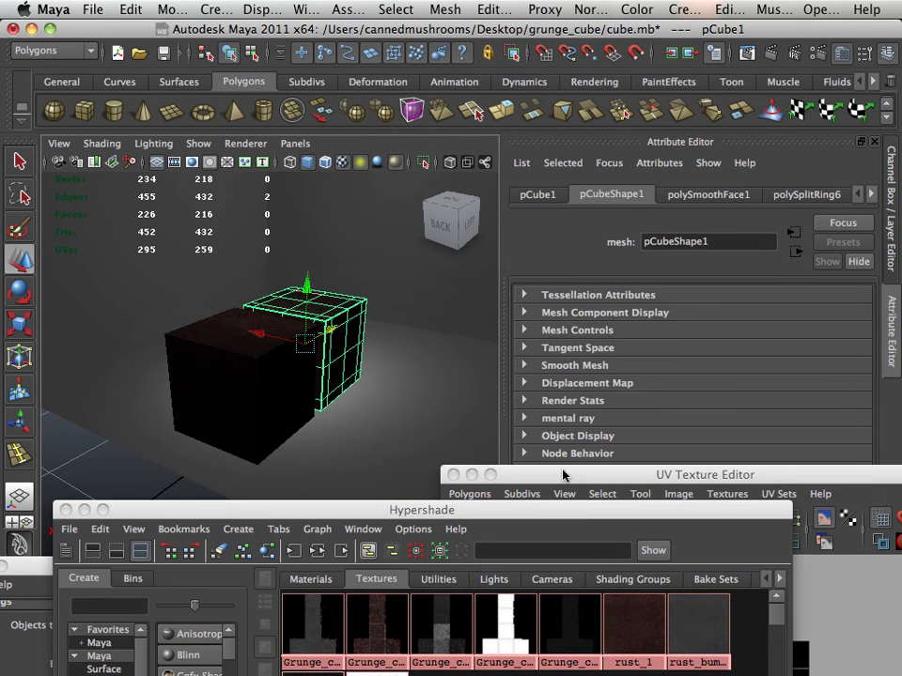
pyautogui.moveTo(563, 474); pyautogui.dragTo(633, 357)
pyautogui.keyDown('alt'); pyautogui.moveTo(451, 336); pyautogui.dragTo(428, 316); pyautogui.keyUp('alt')
pyautogui.scroll(5, 321, 344)
pyautogui.scroll(-3, 320, 313)
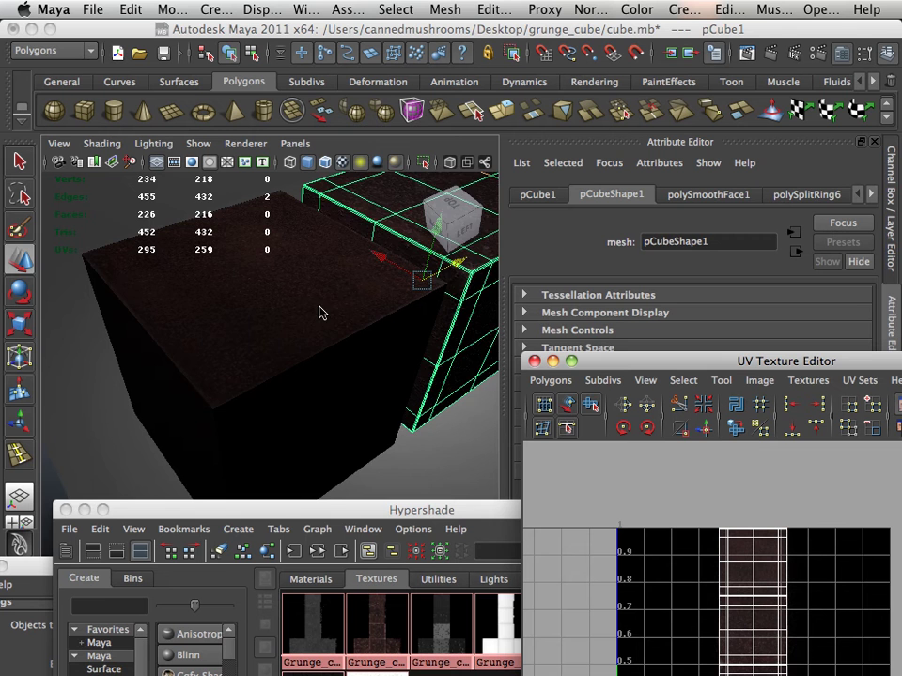
# Step: Frame the back cube and tumble the view to inspect it from below and behind
pyautogui.press('f')
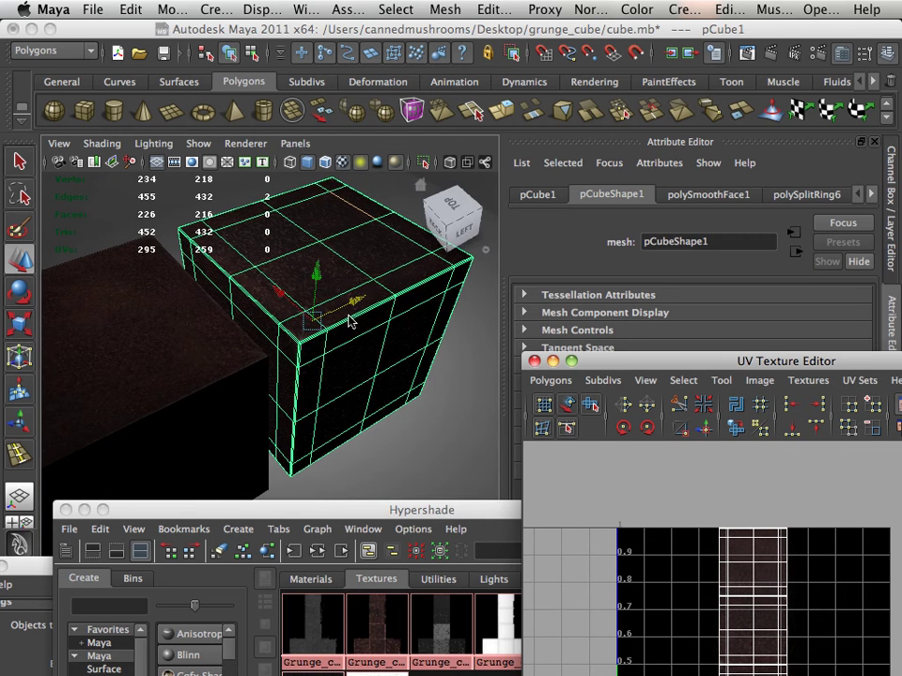
pyautogui.scroll(-3, 347, 321)
pyautogui.moveTo(347, 322)
pyautogui.keyDown('alt'); pyautogui.mouseDown()
pyautogui.moveTo(260, 301)
pyautogui.moveTo(322, 287)
pyautogui.moveTo(297, 366)
pyautogui.moveTo(346, 306)
pyautogui.mouseUp(); pyautogui.keyUp('alt')
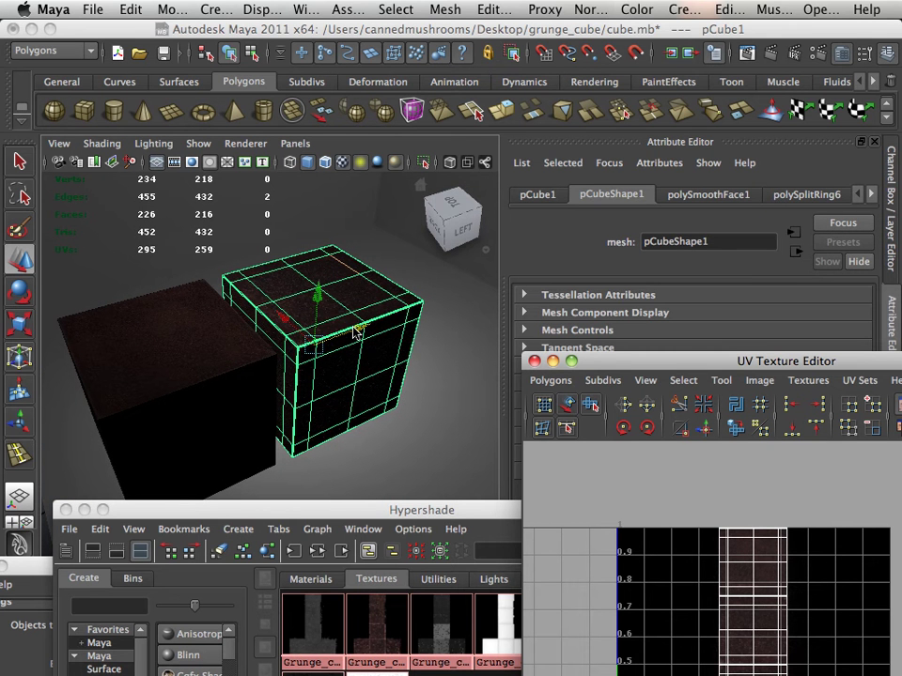
pyautogui.keyDown('alt'); pyautogui.moveTo(358, 332); pyautogui.dragTo(357, 301); pyautogui.keyUp('alt')
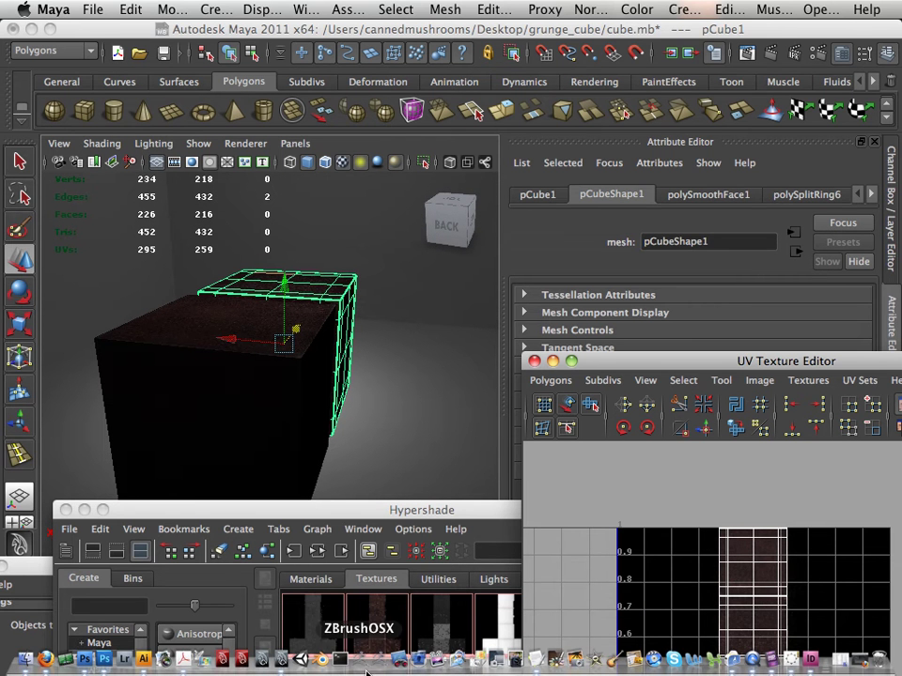
# Step: Switch to Photoshop, move rust_spec.tif to the top centre and show its layer list
pyautogui.click(105, 662)
pyautogui.moveTo(175, 449); pyautogui.dragTo(520, 85)
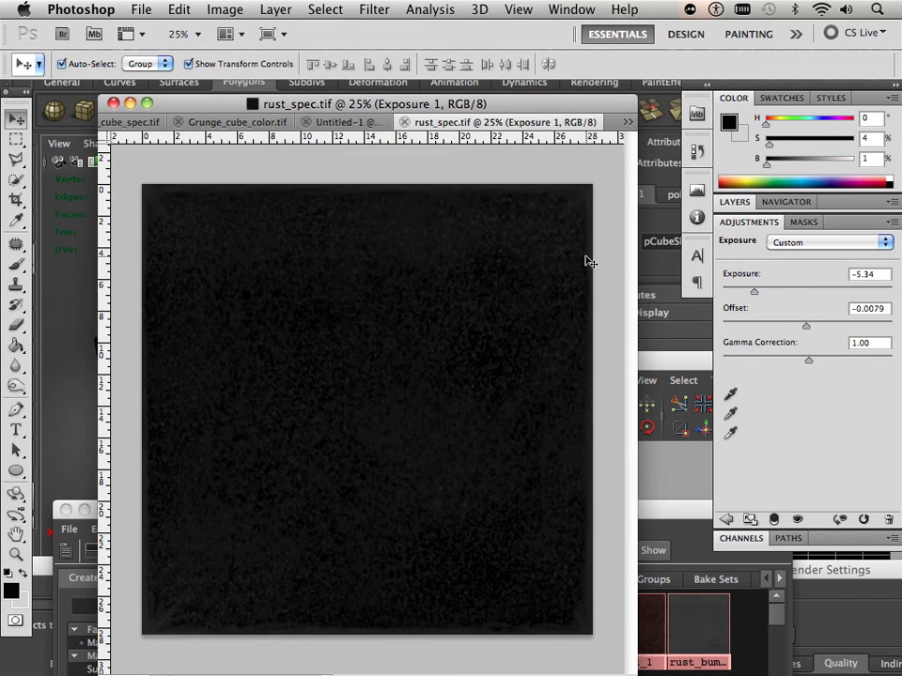
pyautogui.click(735, 202)
# Step: Hide the top adjustment, Layer 6, Levels and Curves, trying the Gradient Map off and on
pyautogui.click(723, 295)
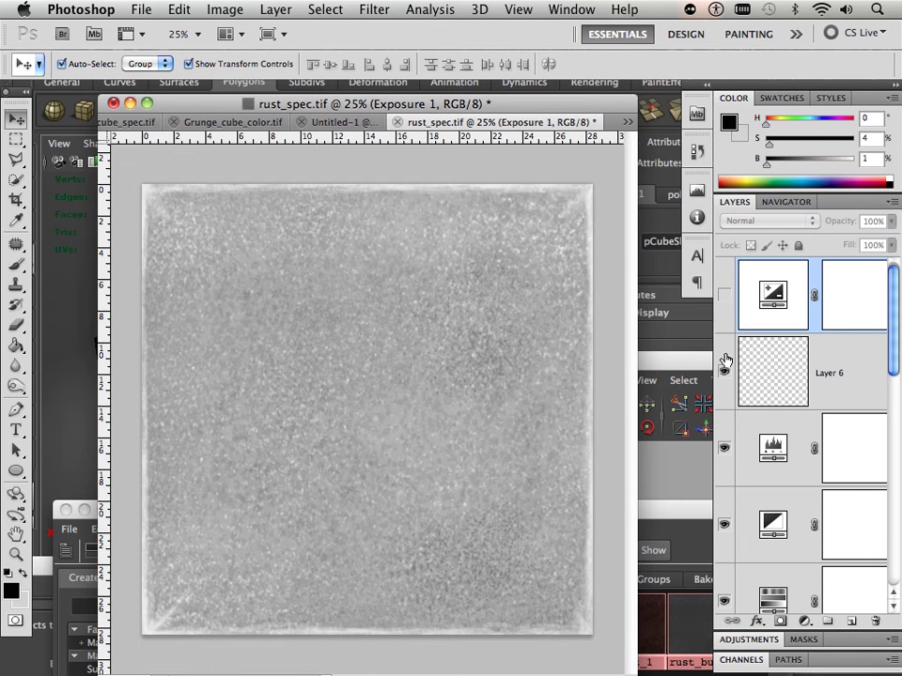
pyautogui.click(723, 373)
pyautogui.click(724, 374)
pyautogui.click(725, 448)
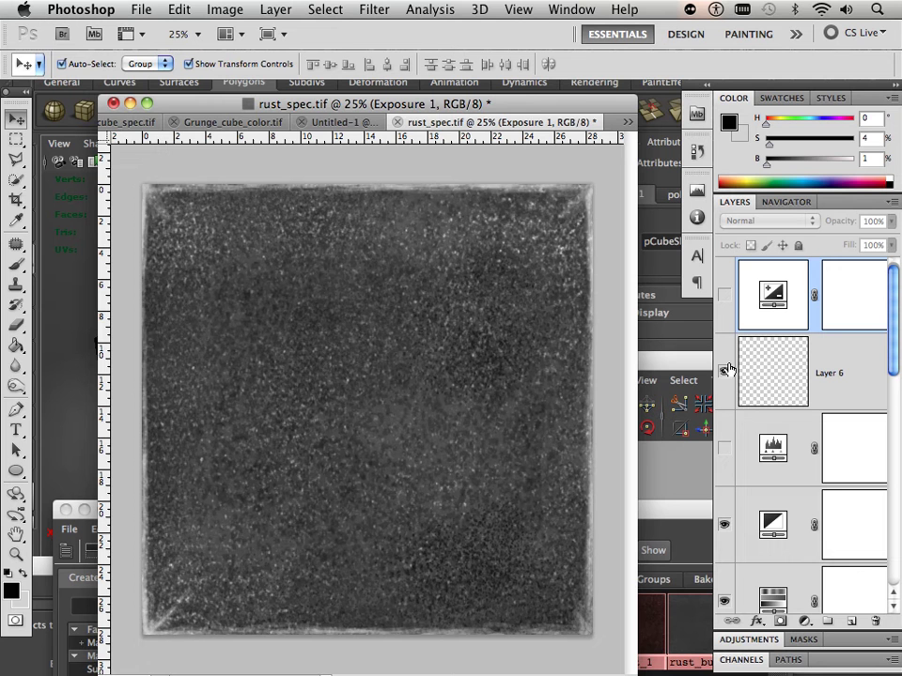
pyautogui.click(724, 373)
pyautogui.moveTo(892, 355); pyautogui.dragTo(892, 392)
pyautogui.click(726, 448)
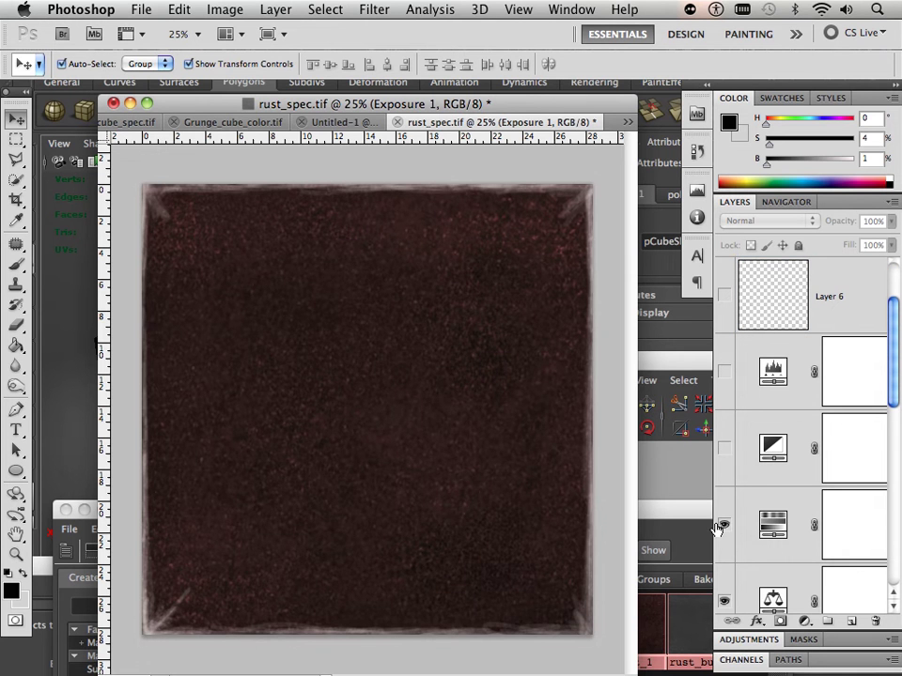
pyautogui.click(721, 527)
pyautogui.click(722, 524)
# Step: Hide Curves, Gradient Map, Color Balance and Brightness adjustments, then select Layer 5
pyautogui.click(725, 451)
pyautogui.click(726, 453)
pyautogui.click(725, 525)
pyautogui.moveTo(896, 385); pyautogui.dragTo(895, 439)
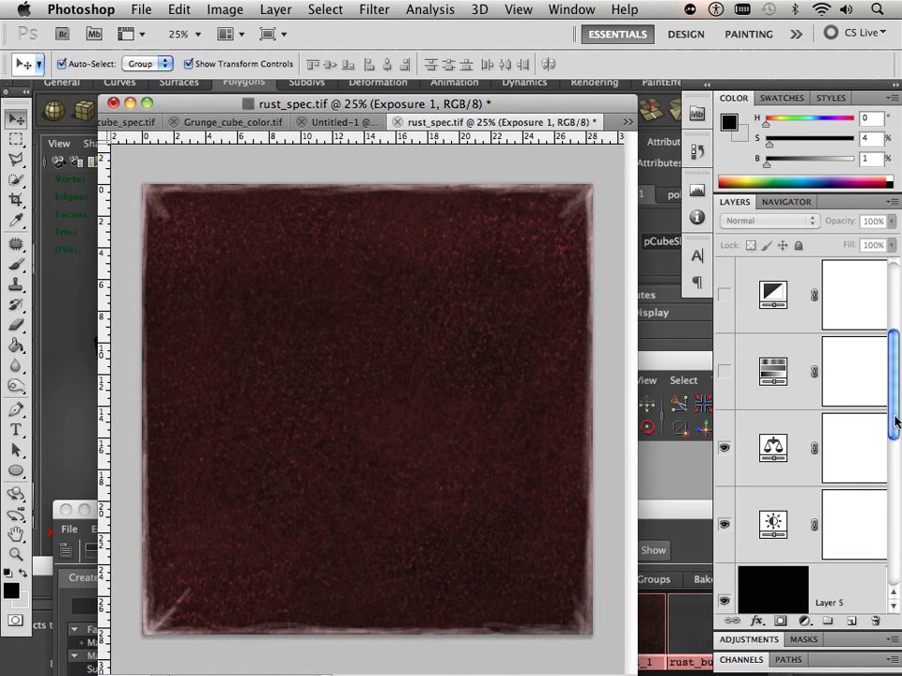
pyautogui.click(724, 449)
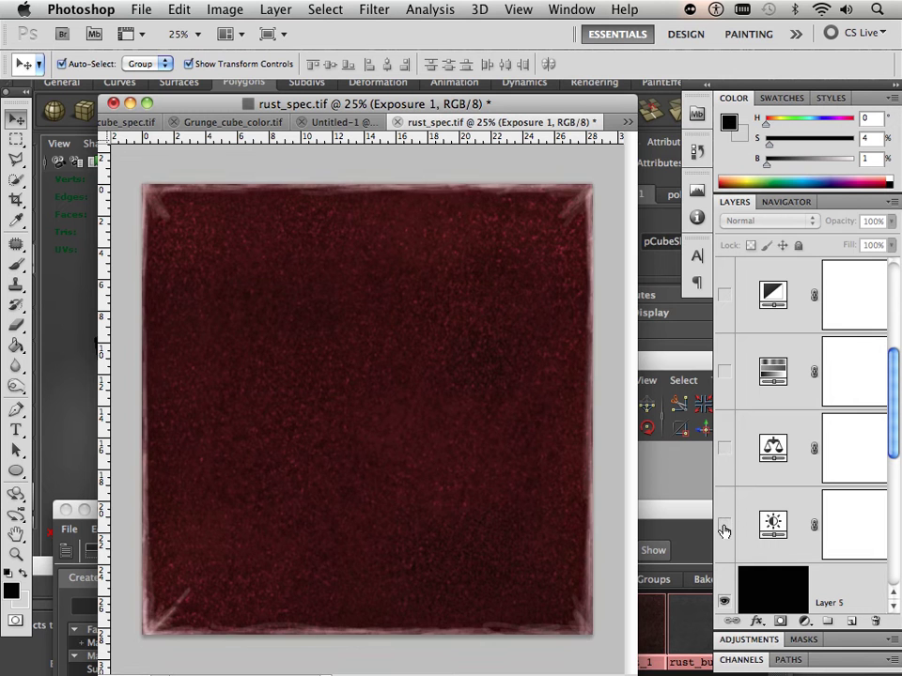
pyautogui.click(725, 525)
pyautogui.moveTo(889, 432); pyautogui.dragTo(891, 480)
pyautogui.click(824, 448)
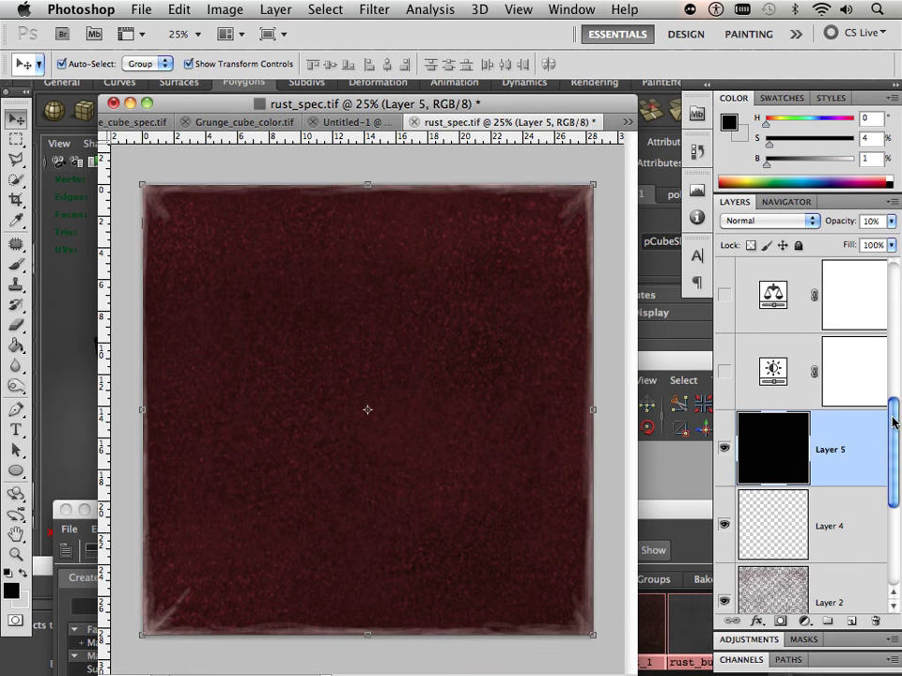
pyautogui.moveTo(896, 417); pyautogui.dragTo(894, 455)
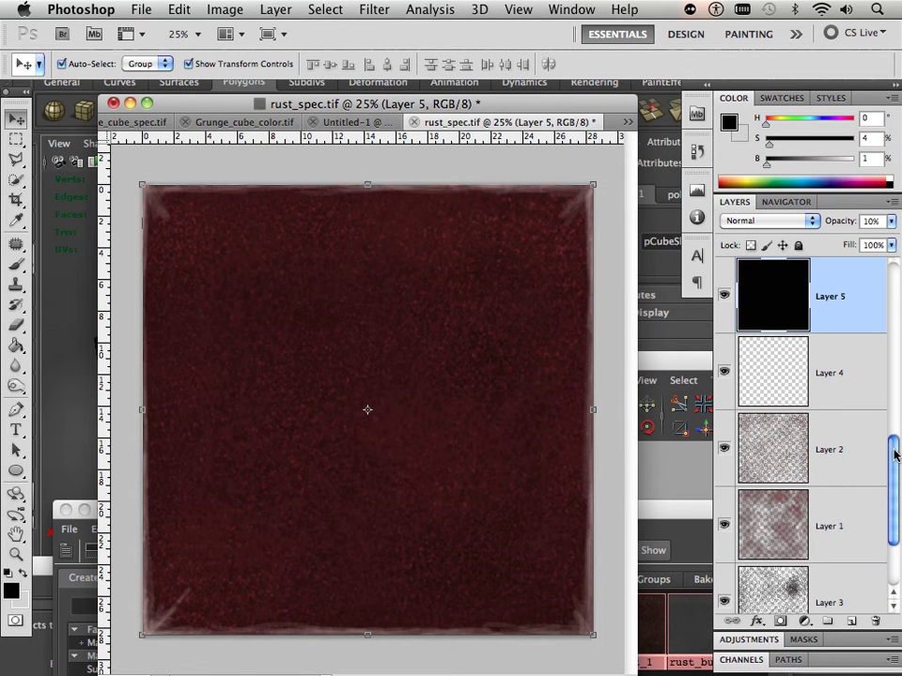
# Step: Hide Layers 4, 5, 3, 2 and 1 and select Layer 1
pyautogui.click(723, 376)
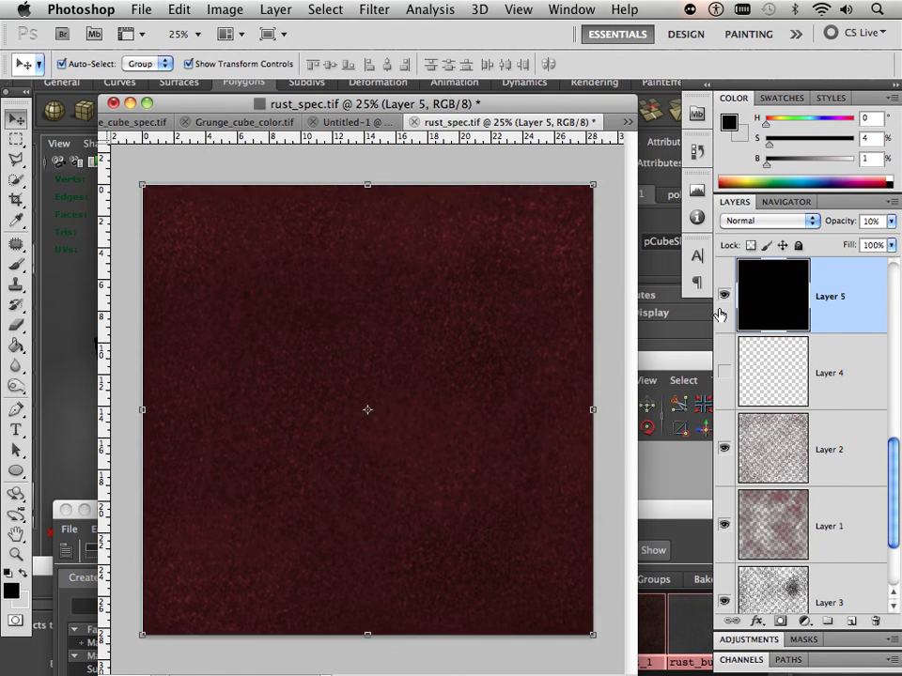
pyautogui.click(724, 299)
pyautogui.moveTo(893, 467); pyautogui.dragTo(880, 499)
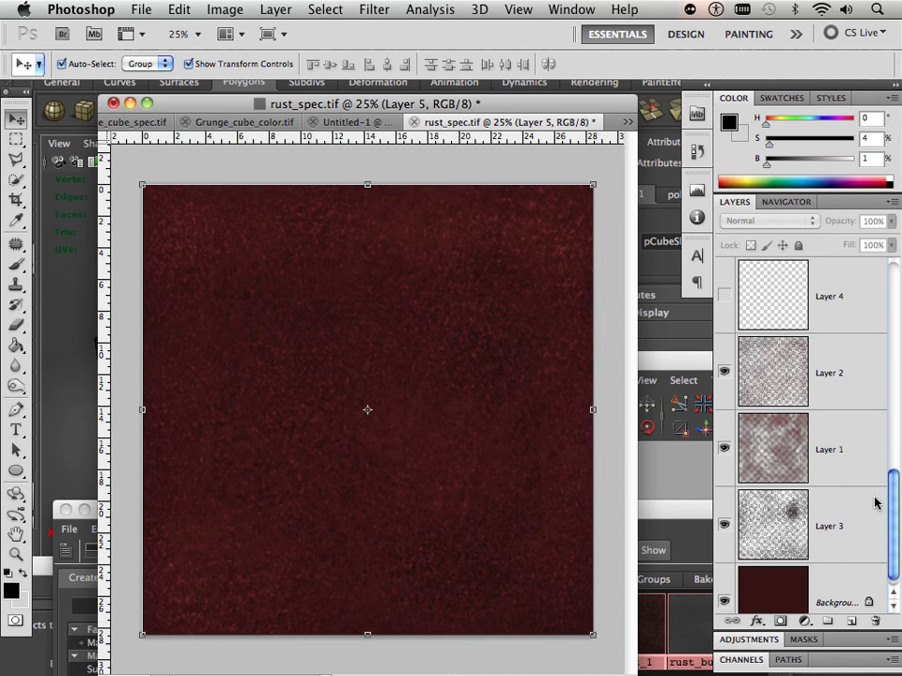
pyautogui.click(725, 526)
pyautogui.click(742, 447)
pyautogui.click(724, 372)
pyautogui.click(724, 449)
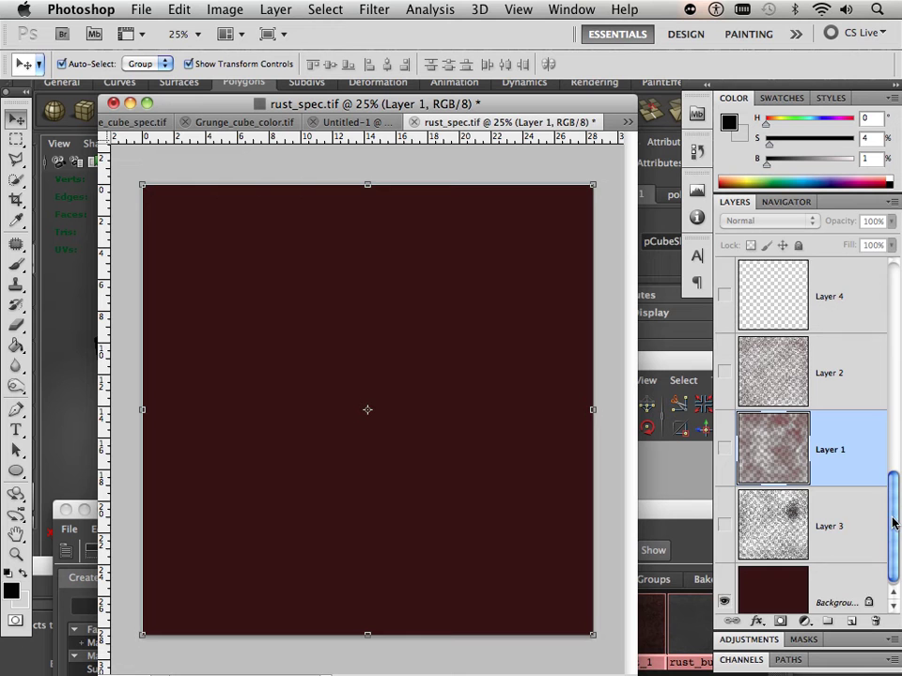
pyautogui.moveTo(895, 522); pyautogui.dragTo(865, 564)
pyautogui.click(811, 521)
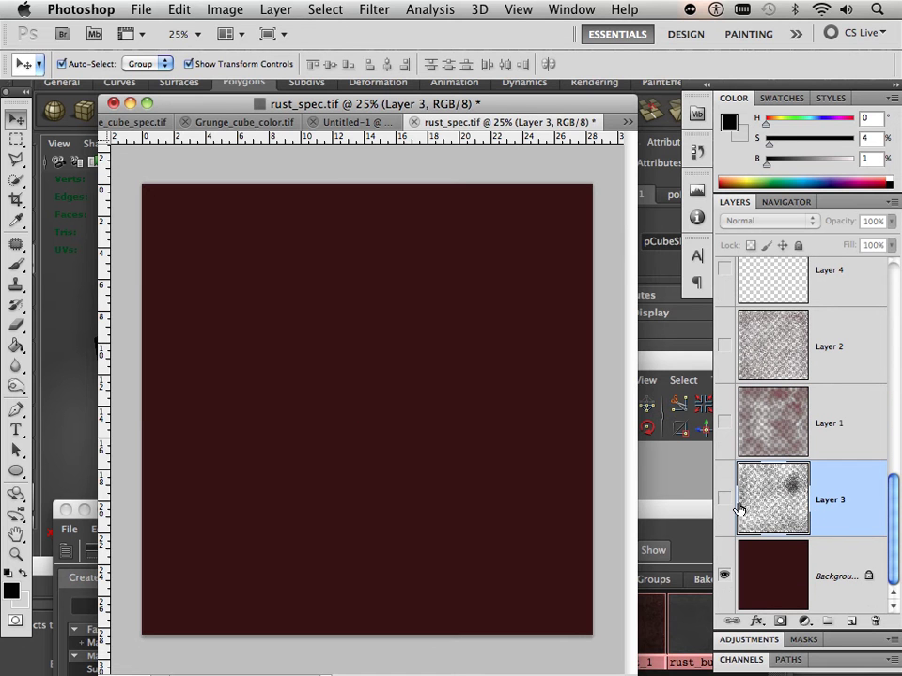
pyautogui.click(730, 428)
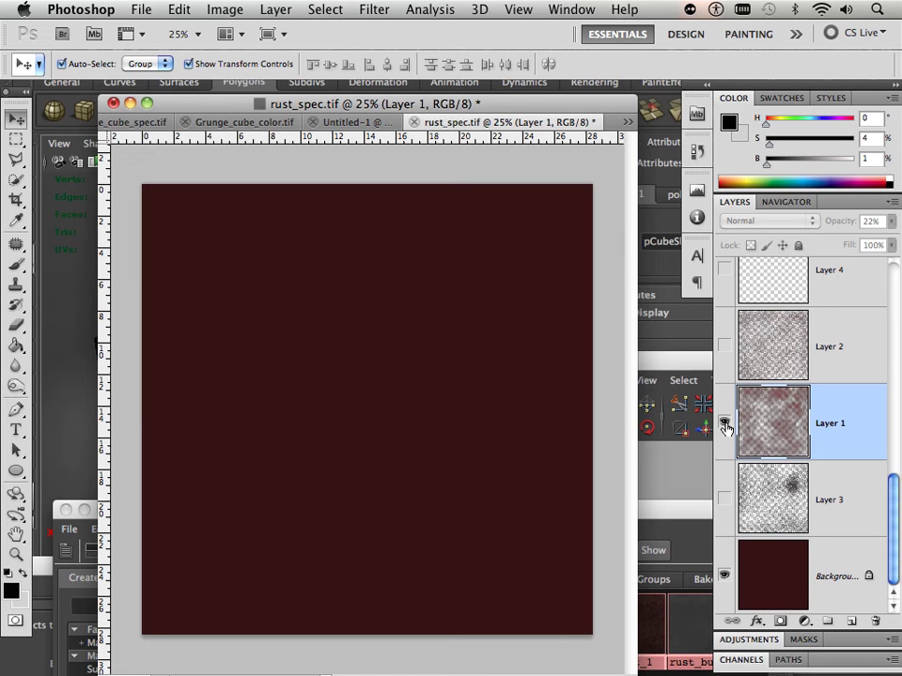
# Step: Show Layer 1 at 20% opacity, show Layer 3, and show Layer 2 at 31% opacity
pyautogui.click(725, 425)
pyautogui.moveTo(891, 222); pyautogui.dragTo(821, 245)
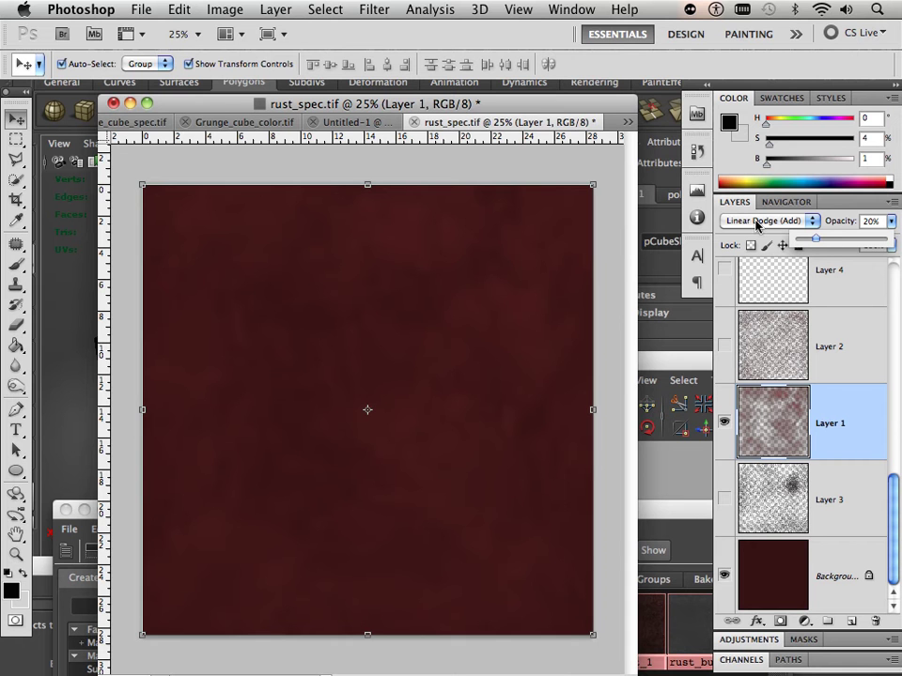
pyautogui.click(724, 498)
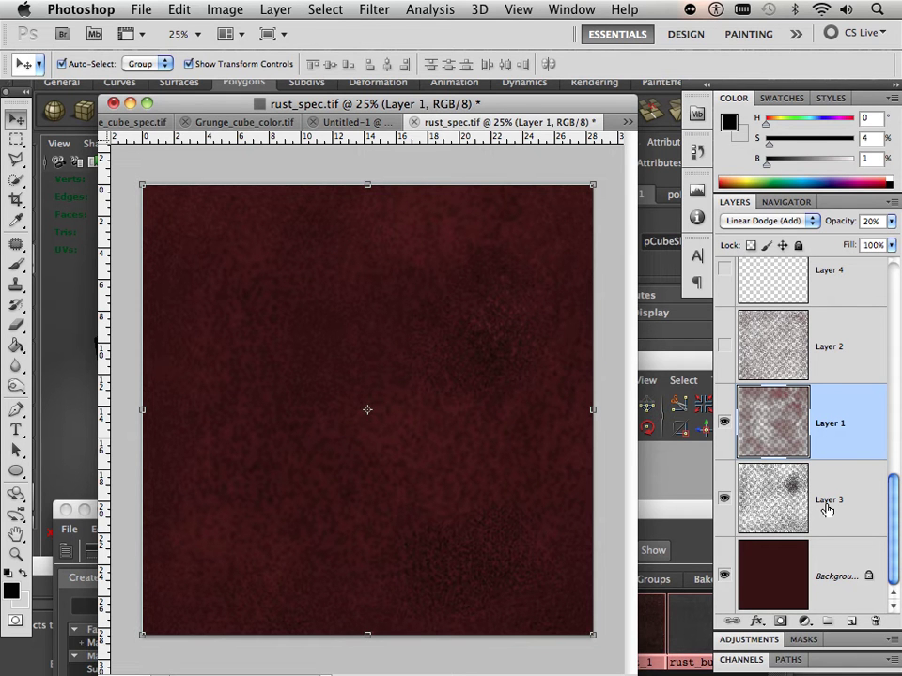
pyautogui.click(724, 346)
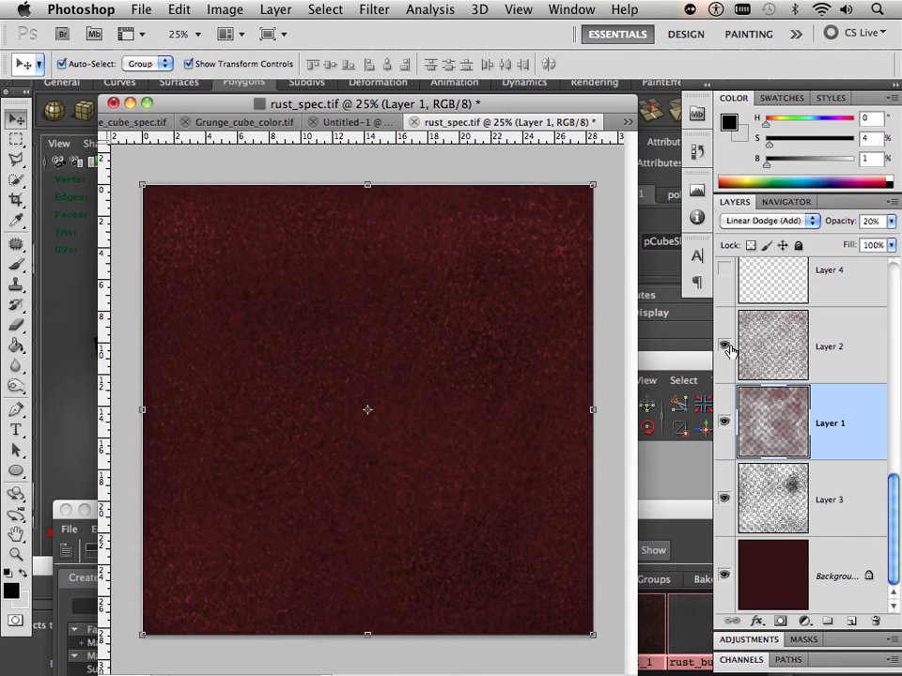
pyautogui.click(830, 351)
pyautogui.moveTo(888, 223); pyautogui.dragTo(826, 243)
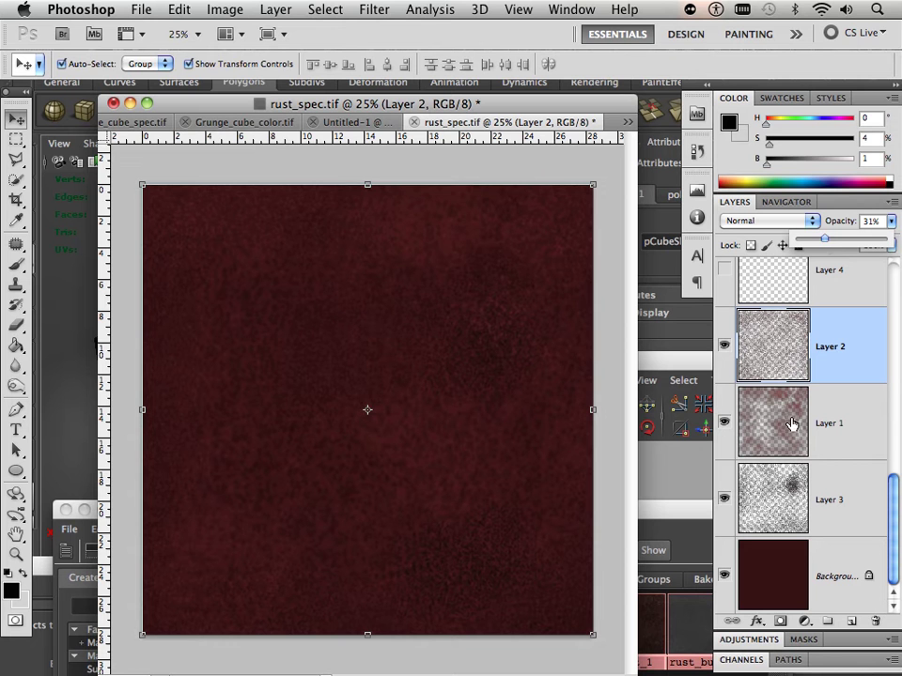
# Step: Toggle Layers 1 and 3 off and on to compare the rust texture
pyautogui.click(724, 423)
pyautogui.click(724, 423)
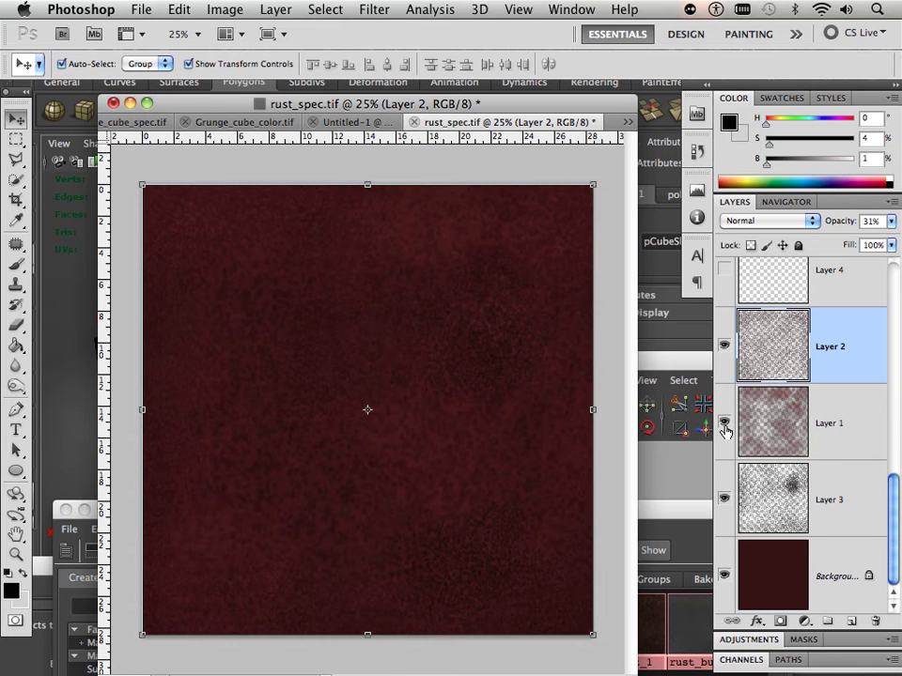
pyautogui.click(724, 498)
pyautogui.click(726, 428)
pyautogui.click(724, 496)
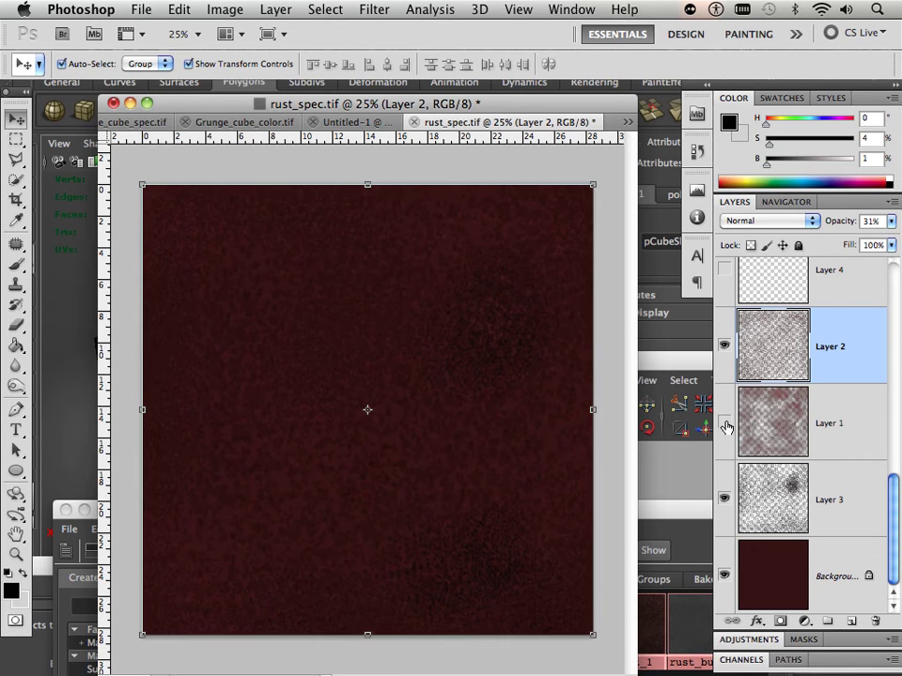
pyautogui.click(726, 424)
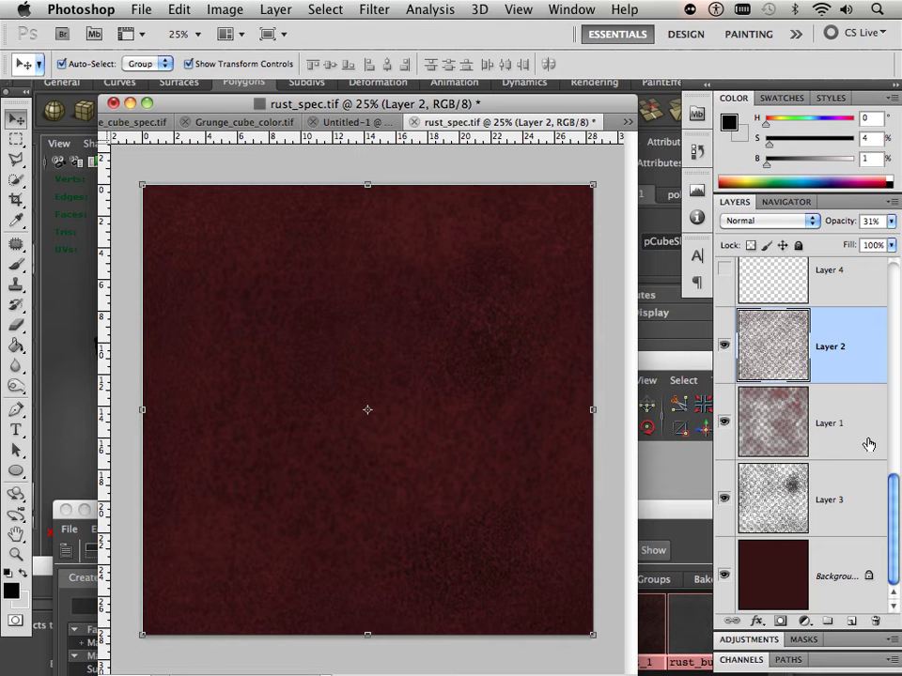
# Step: Show Layer 4's light edge frame and lower its opacity to about a third
pyautogui.moveTo(897, 491); pyautogui.dragTo(895, 429)
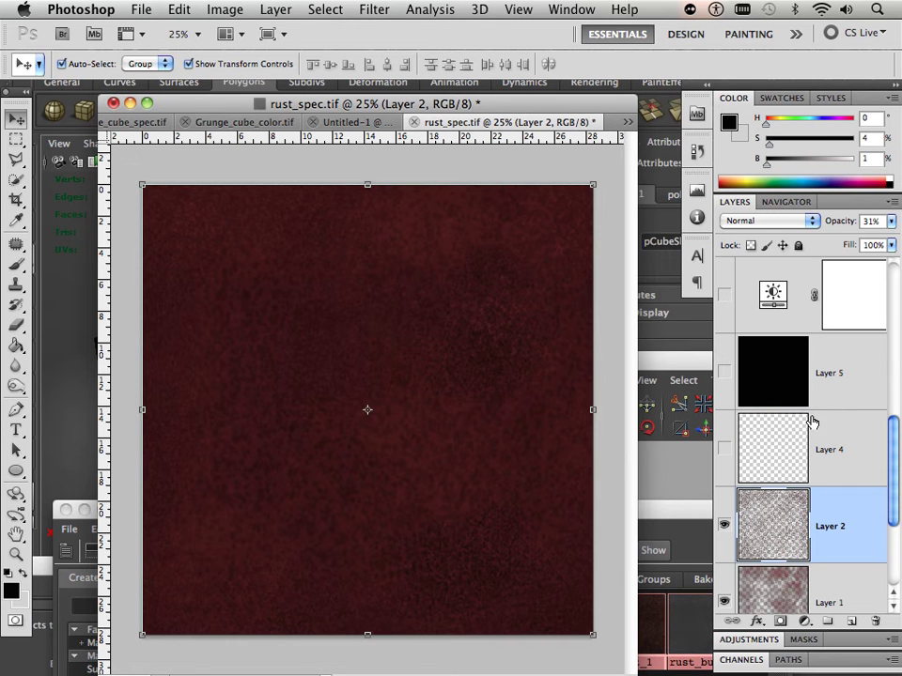
pyautogui.click(724, 451)
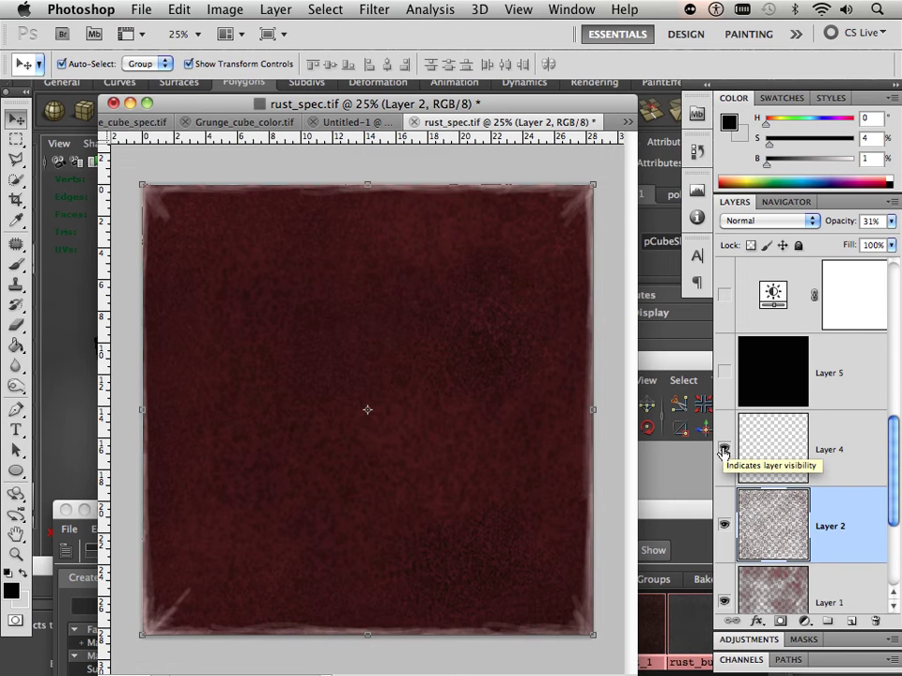
pyautogui.click(826, 460)
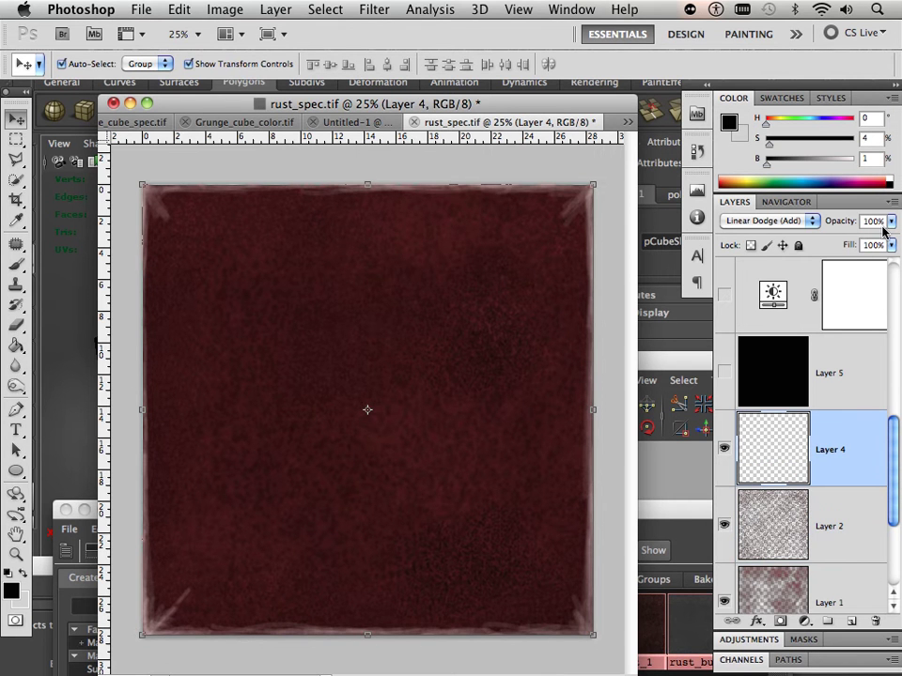
pyautogui.click(889, 223)
pyautogui.moveTo(886, 239); pyautogui.dragTo(823, 247)
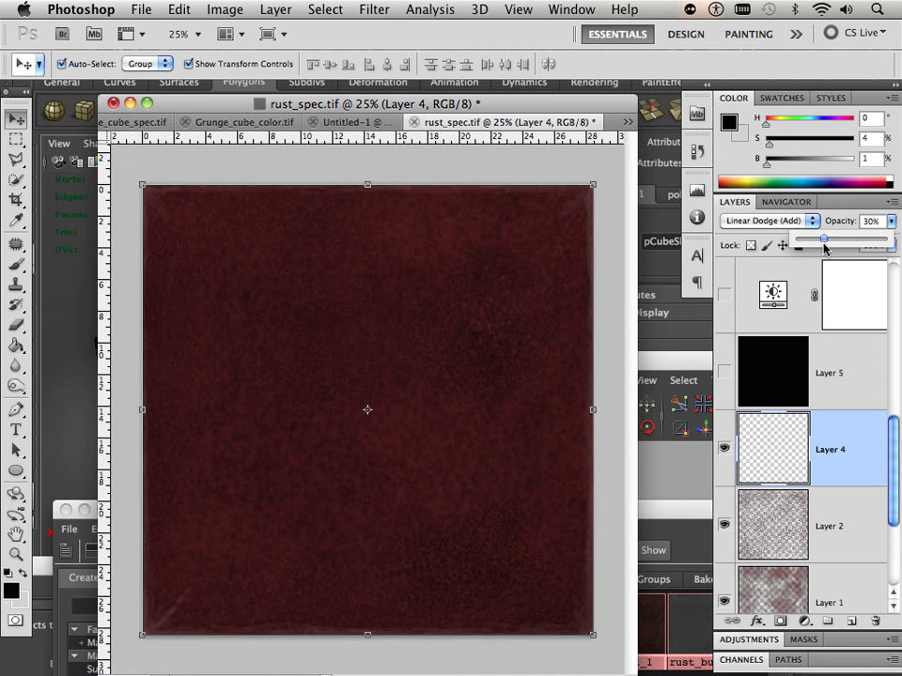
pyautogui.moveTo(828, 247); pyautogui.dragTo(837, 247)
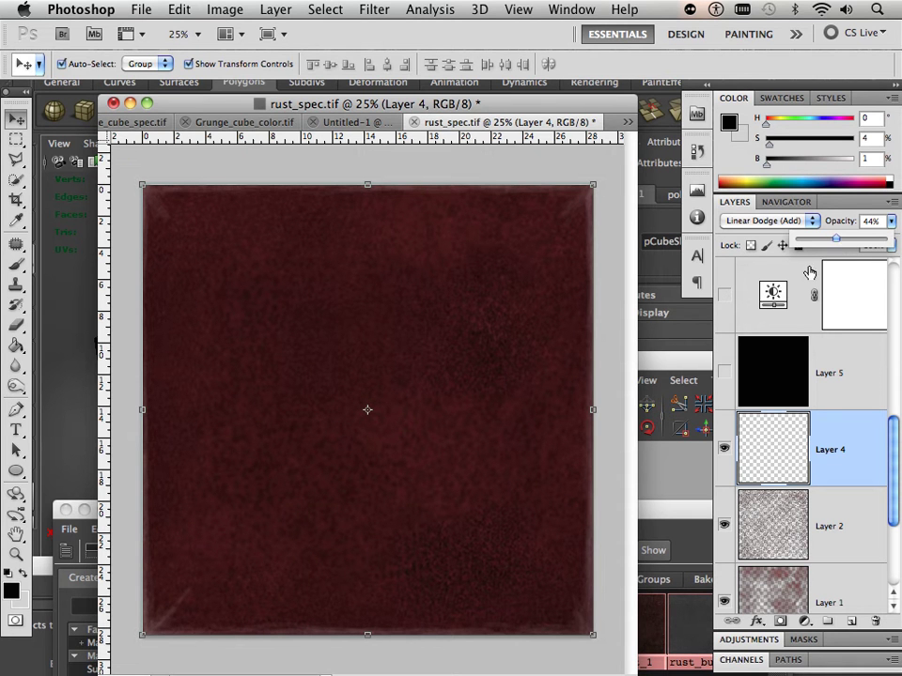
pyautogui.click(724, 376)
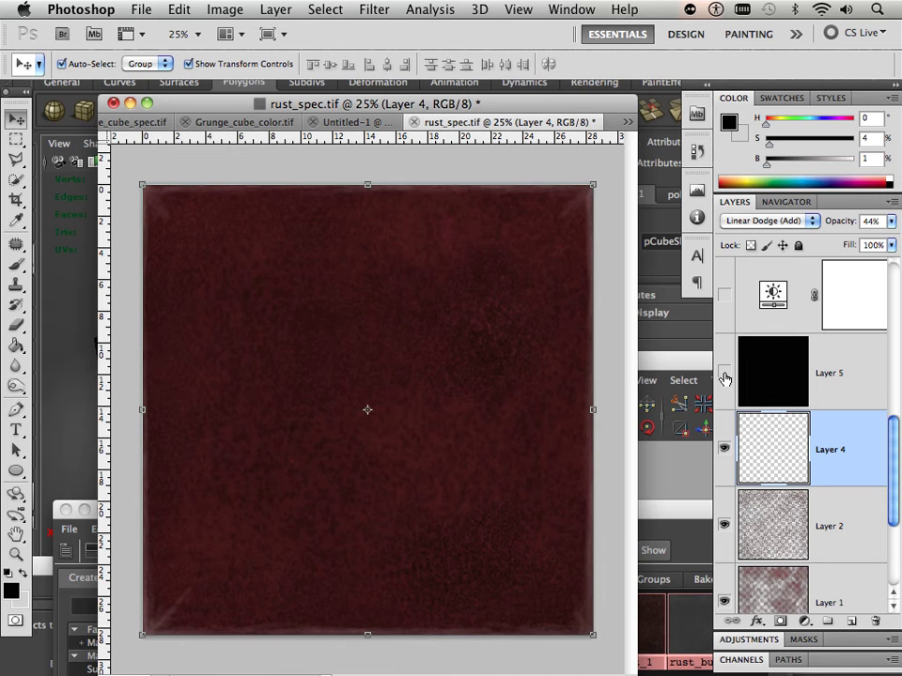
# Step: Show the black Layer 5 and set its opacity low, around 10–16%
pyautogui.click(831, 375)
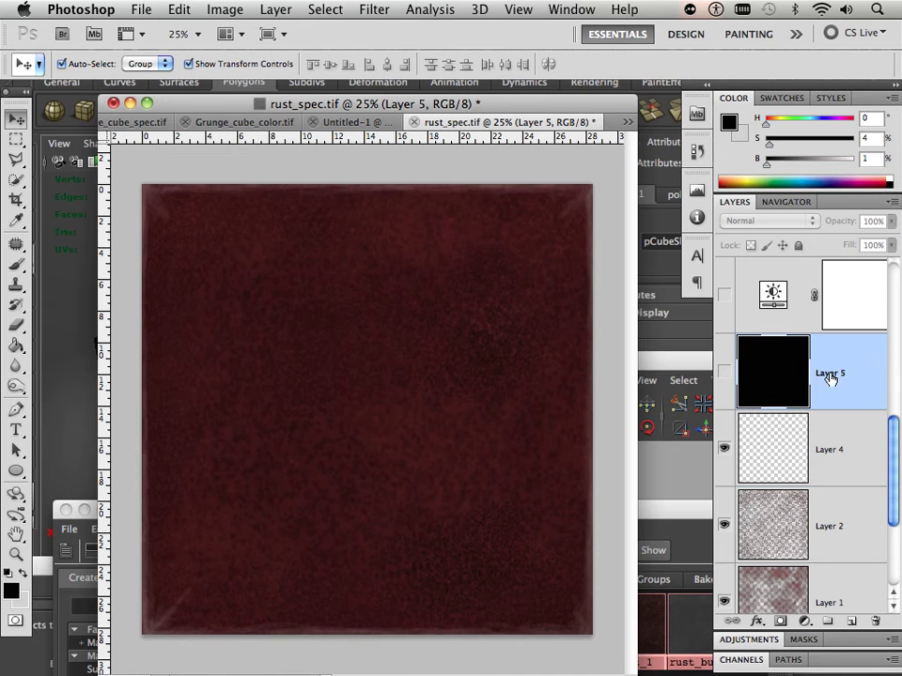
pyautogui.click(725, 374)
pyautogui.press('1')
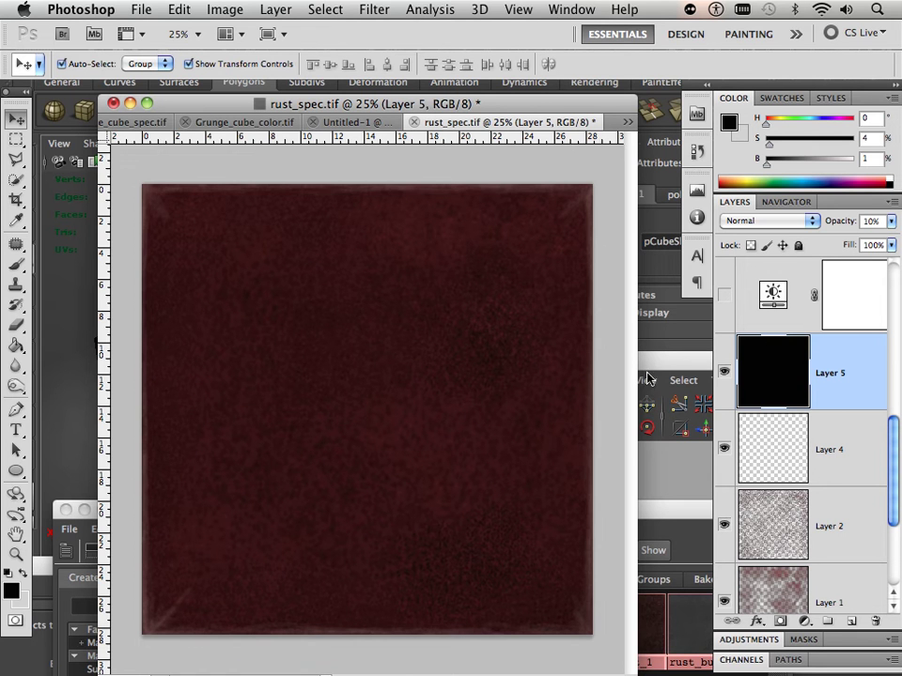
pyautogui.moveTo(894, 228); pyautogui.dragTo(805, 239)
# Step: Turn on Brightness/Contrast 1 and raise its Brightness to lighten the rust texture
pyautogui.click(739, 306)
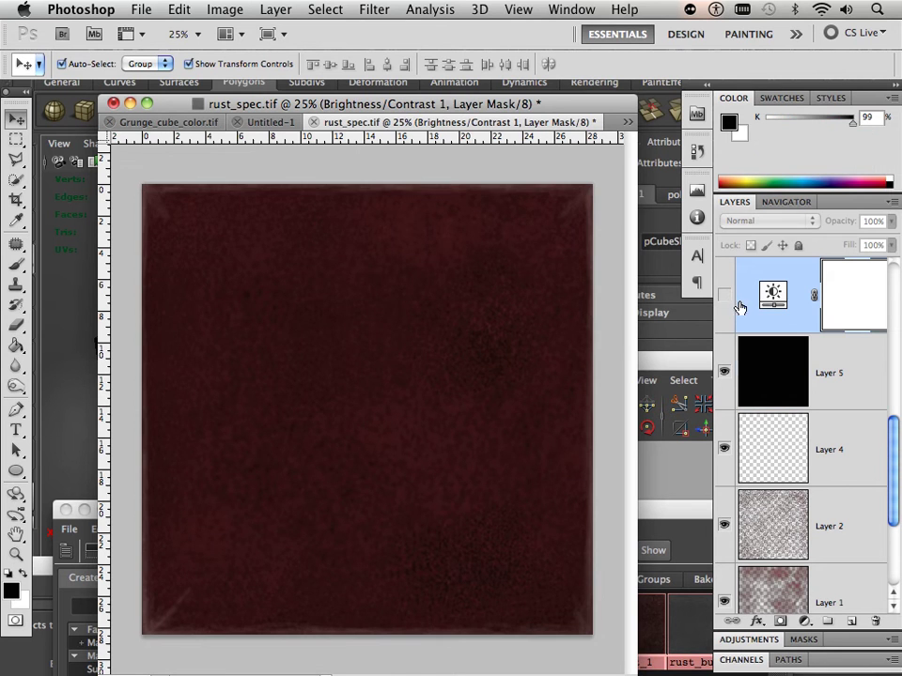
pyautogui.click(721, 307)
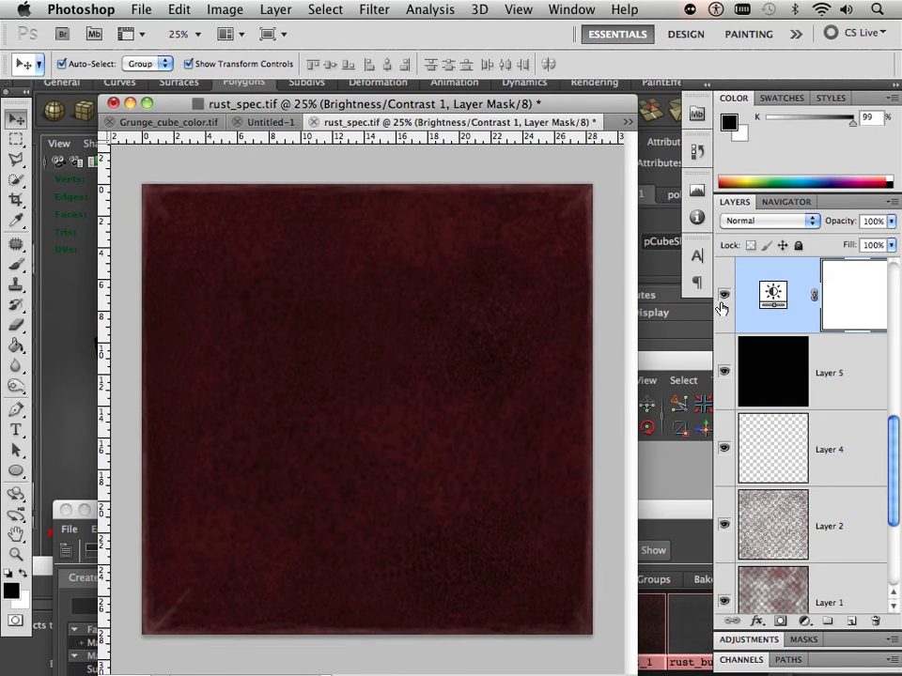
pyautogui.doubleClick(774, 299)
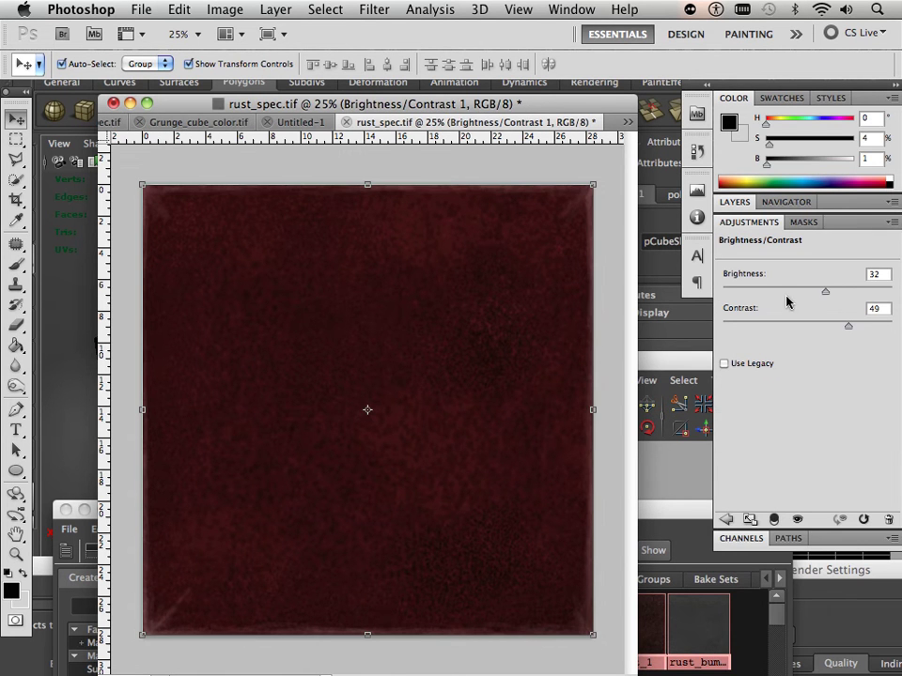
pyautogui.moveTo(827, 292); pyautogui.dragTo(846, 328)
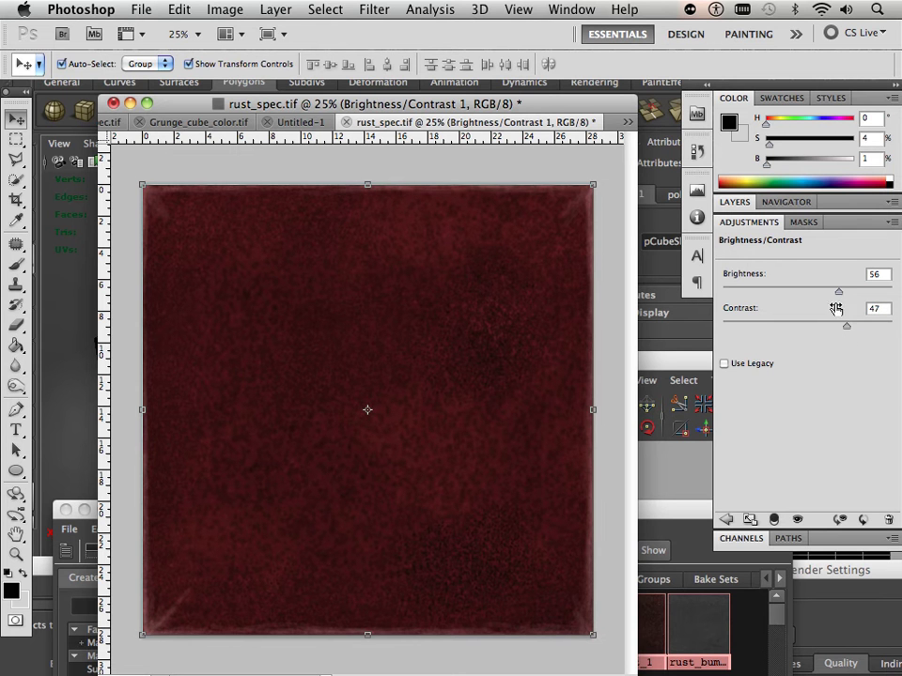
pyautogui.click(749, 223)
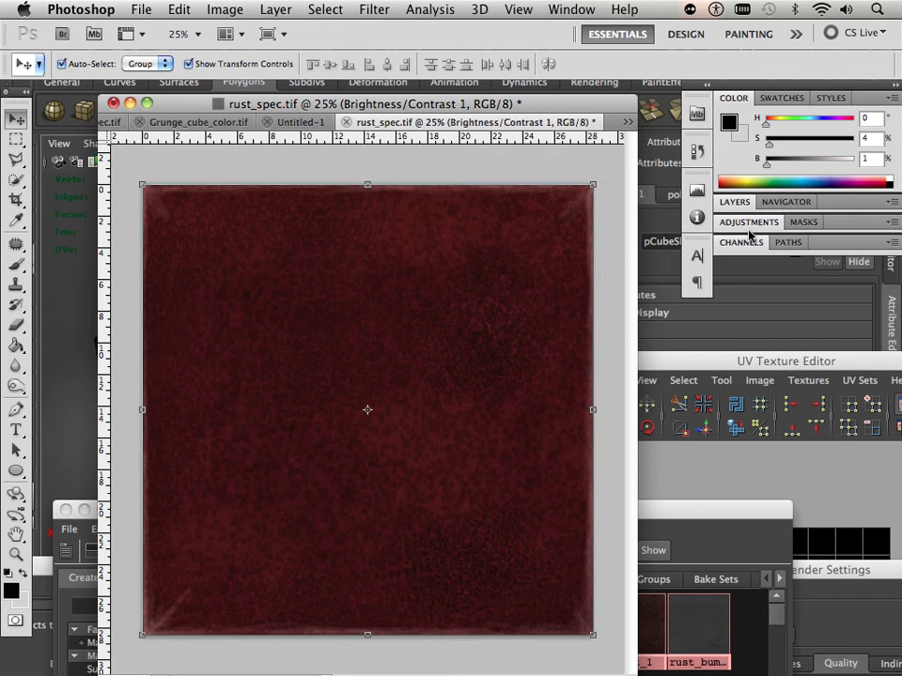
# Step: Return to the layer list and show the Color Balance 1 adjustment
pyautogui.click(736, 203)
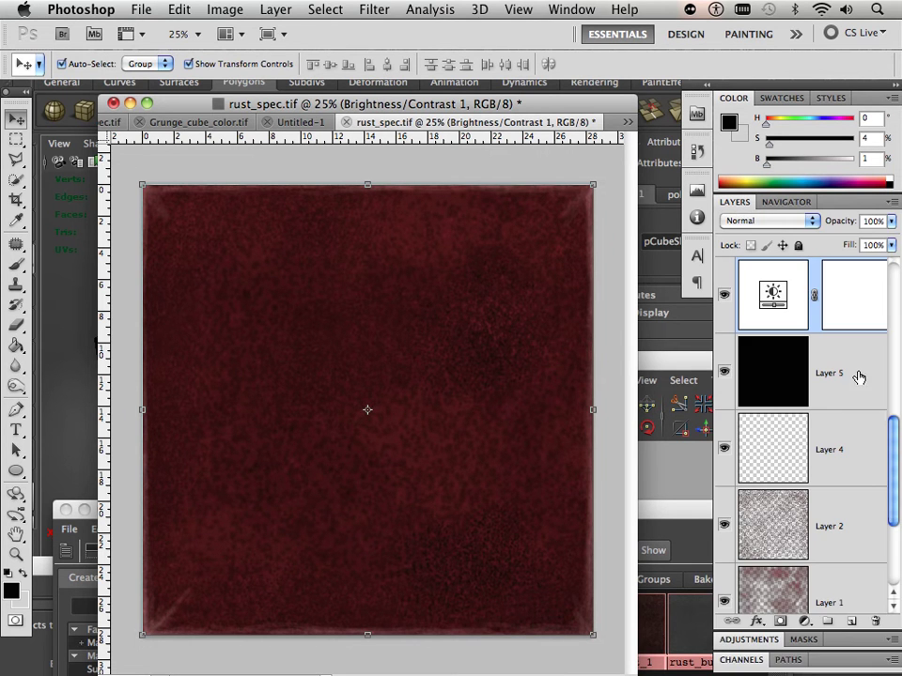
pyautogui.moveTo(894, 439); pyautogui.dragTo(896, 396)
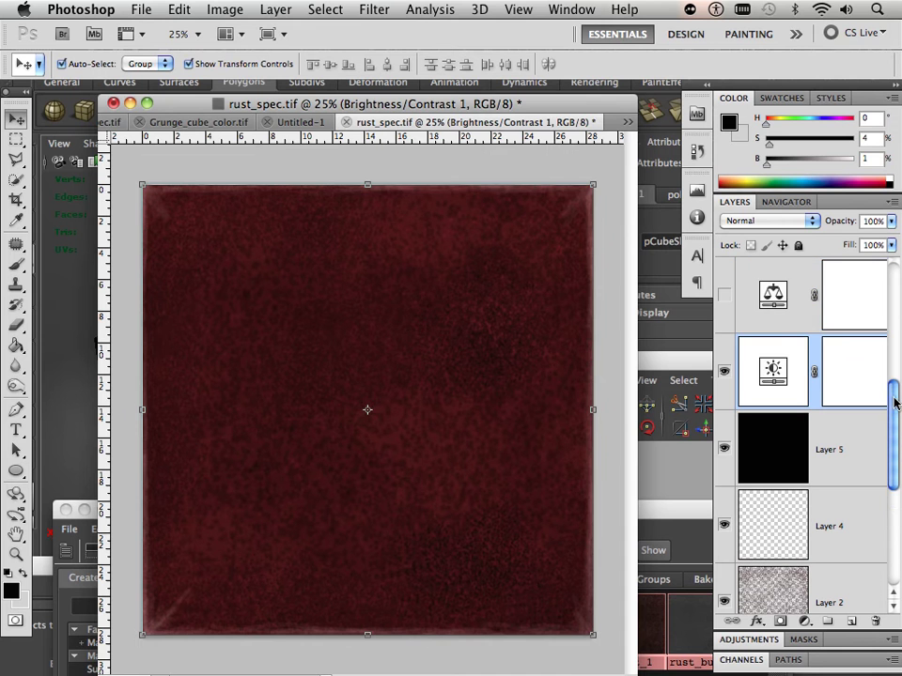
pyautogui.click(766, 323)
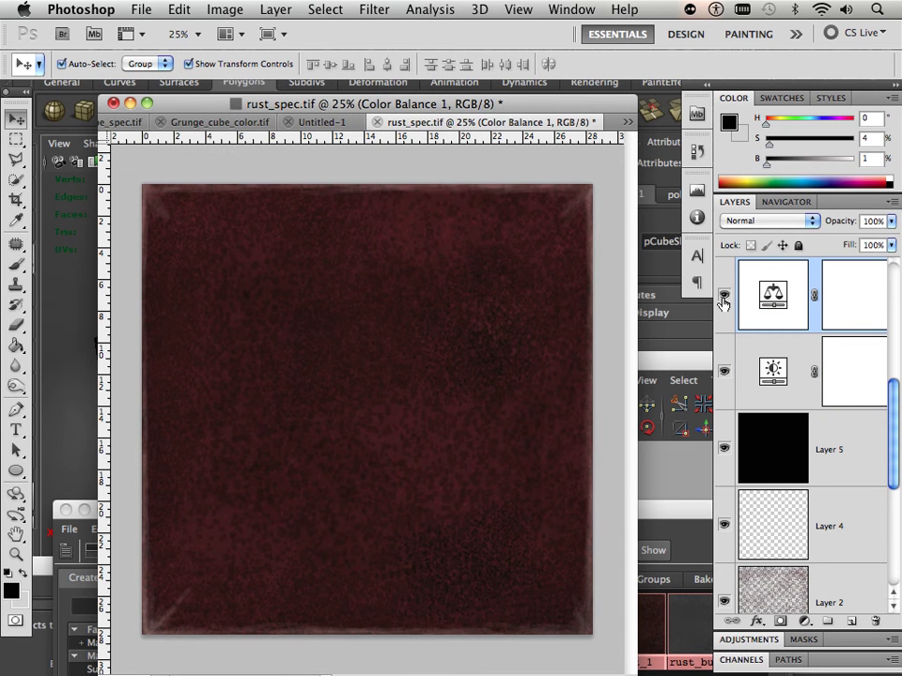
pyautogui.scroll(2, 897, 357)
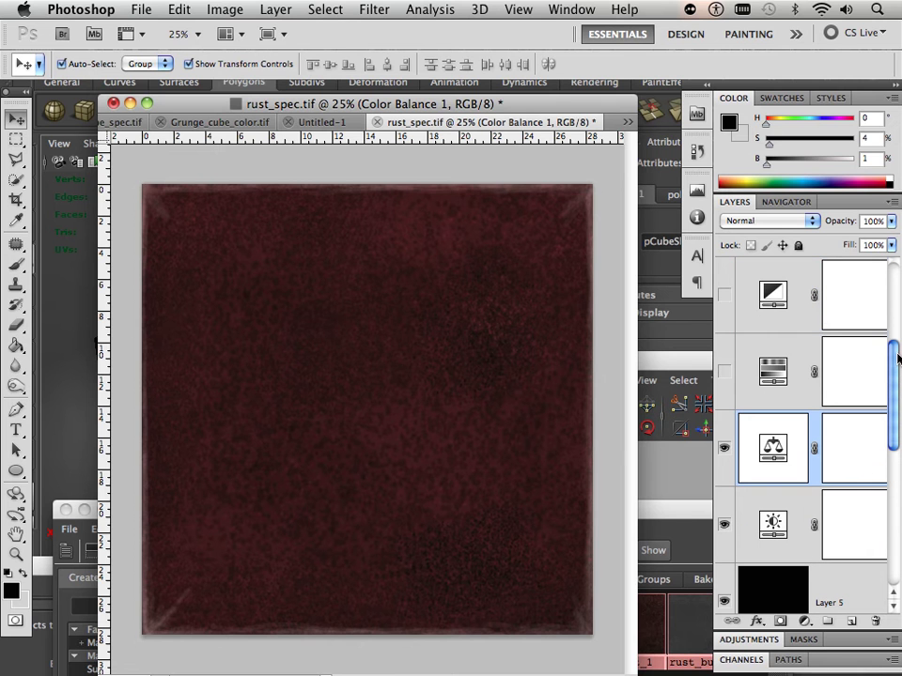
# Step: Enable Hue/Saturation 1 and lower its Saturation to −35
pyautogui.click(747, 387)
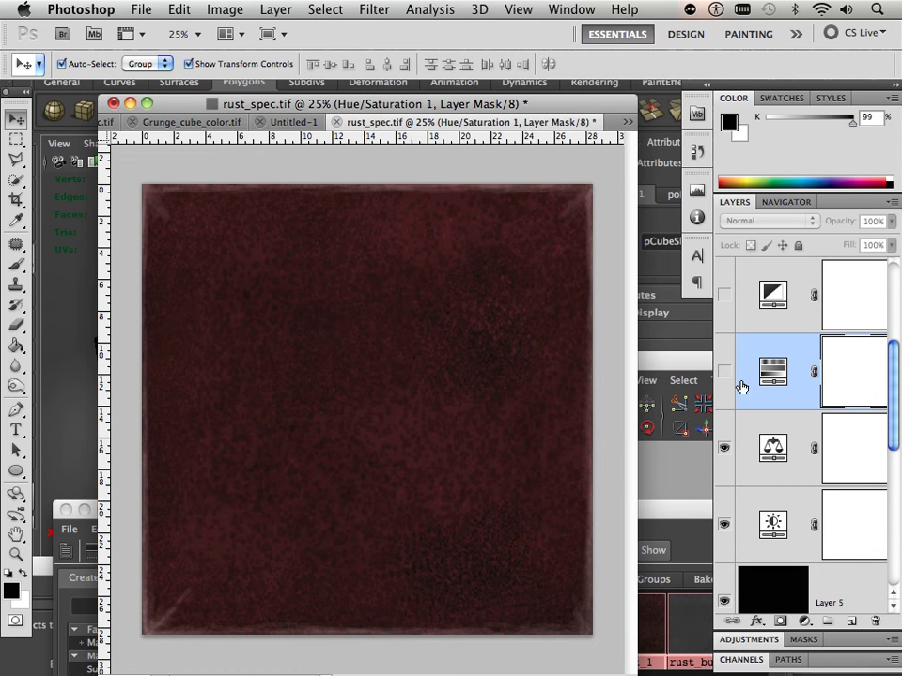
pyautogui.click(724, 373)
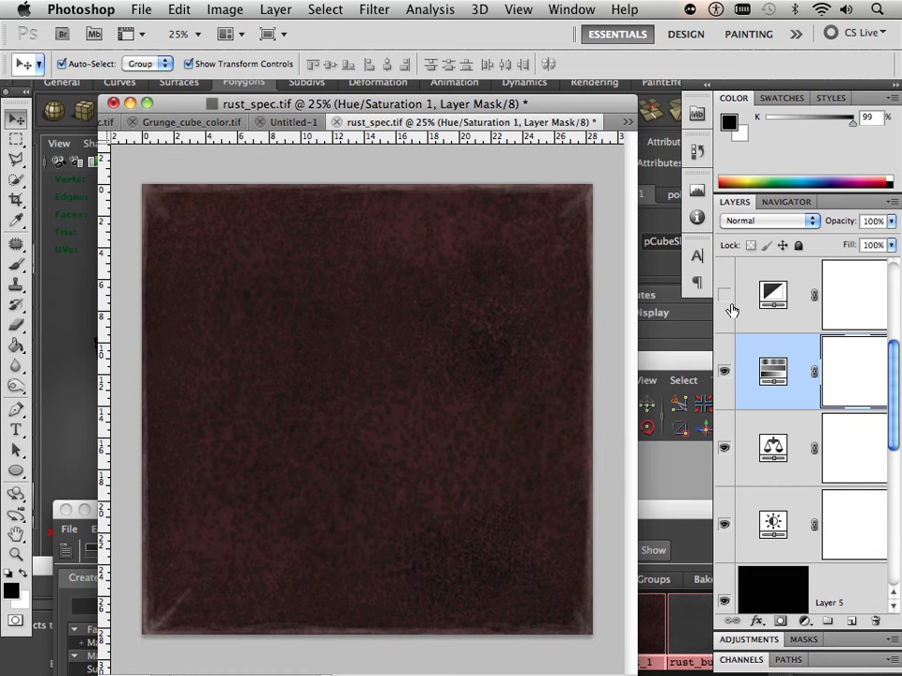
pyautogui.click(743, 359)
pyautogui.doubleClick(742, 360)
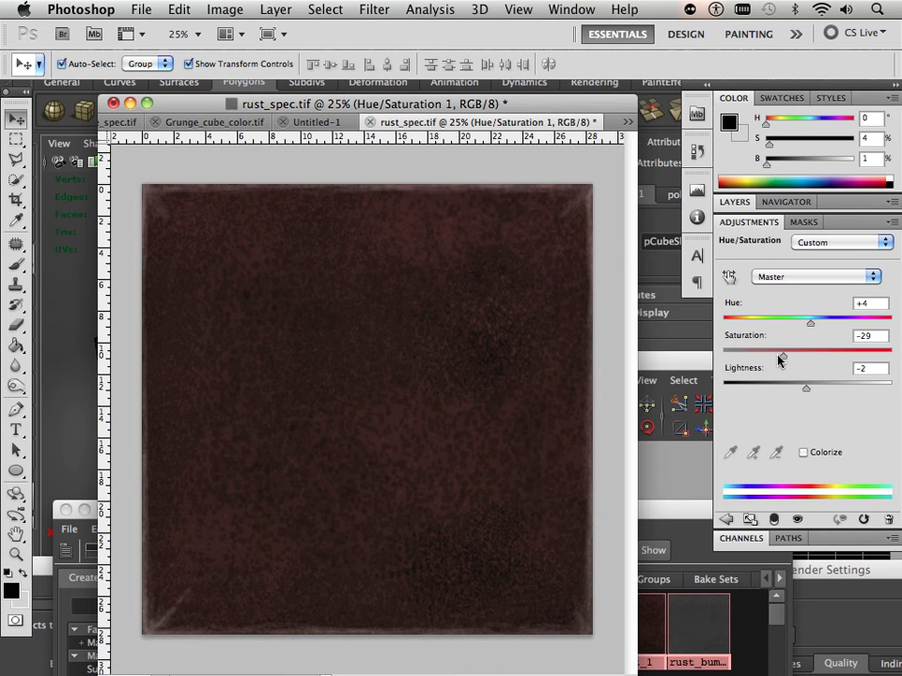
pyautogui.moveTo(778, 356); pyautogui.dragTo(777, 355)
pyautogui.click(734, 202)
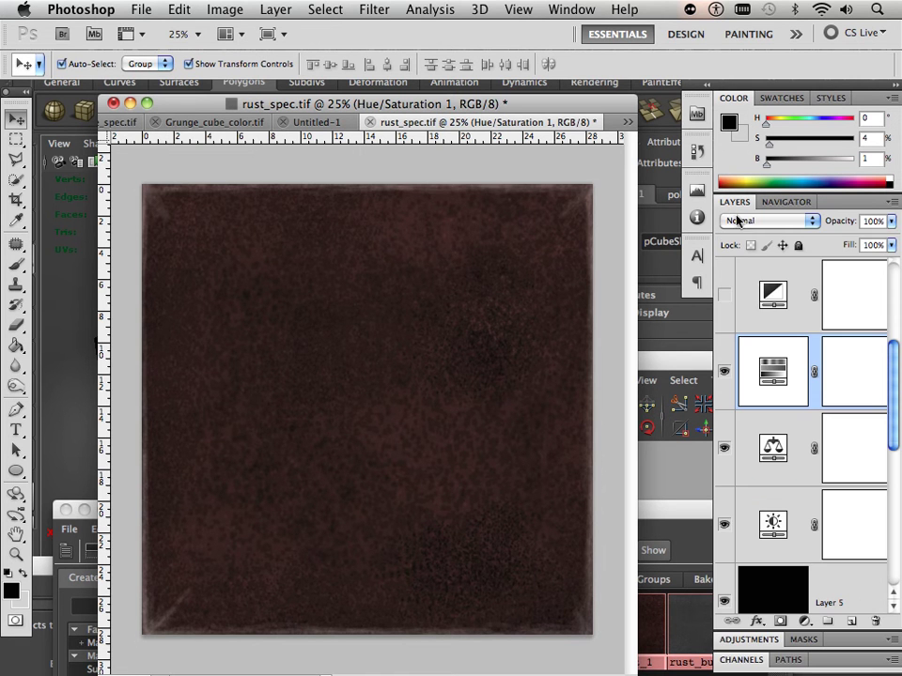
# Step: Show the top adjustment layer, toggling it off and on to compare the grey result
pyautogui.click(724, 296)
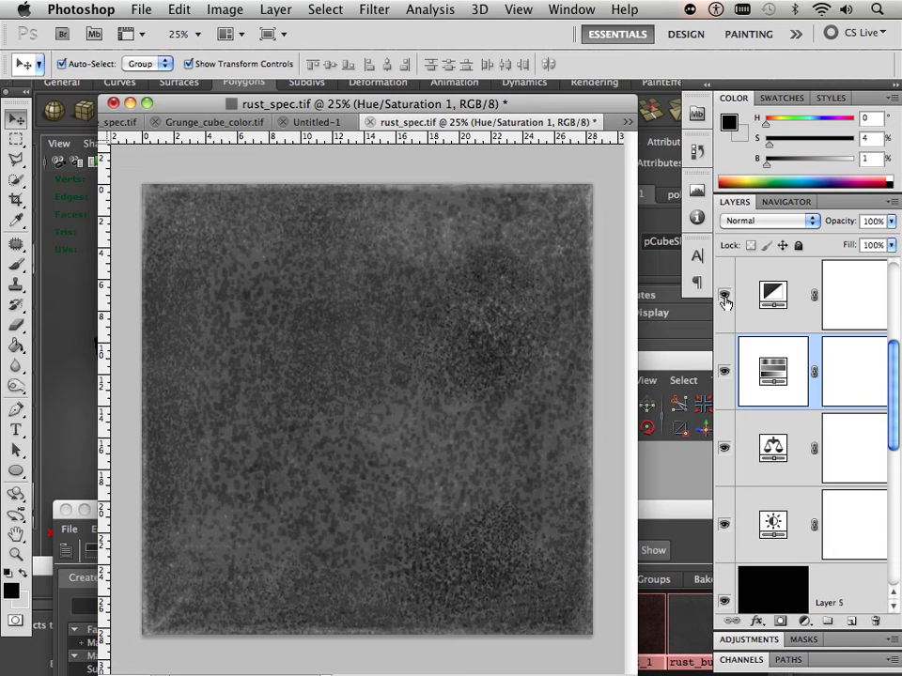
pyautogui.click(725, 297)
pyautogui.click(724, 296)
# Step: Move the rust_spec.tif window aside and down out of the way
pyautogui.moveTo(209, 110); pyautogui.dragTo(454, 452)
pyautogui.scroll(3, 297, 339)
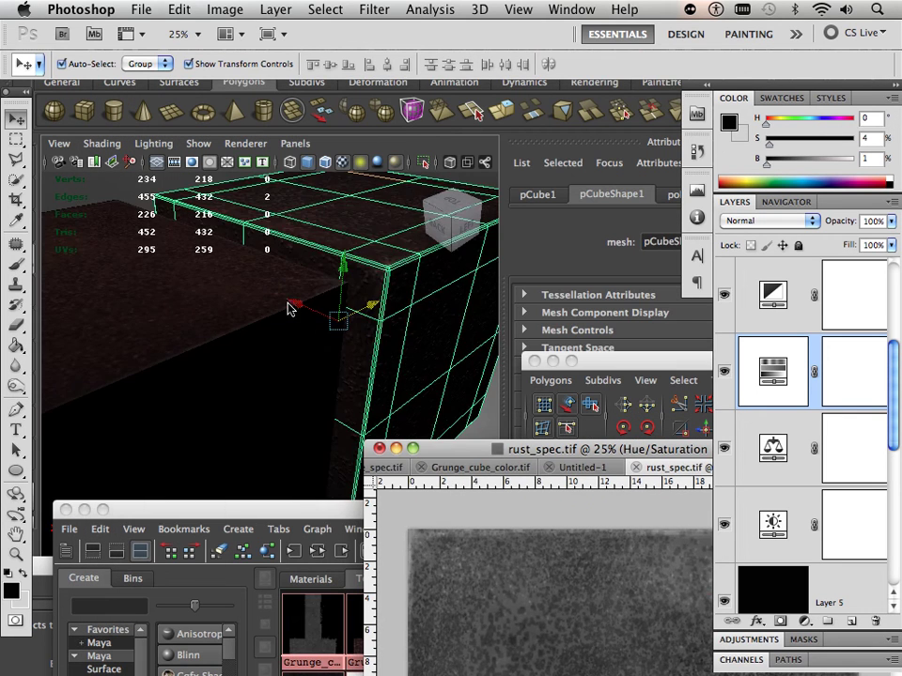
pyautogui.scroll(2, 319, 310)
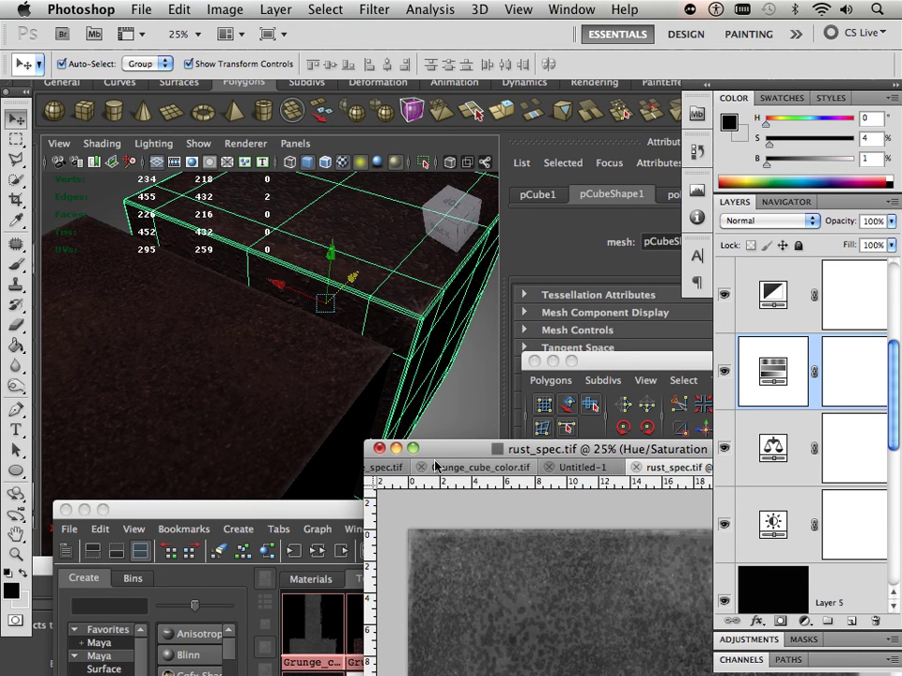
pyautogui.moveTo(440, 456); pyautogui.dragTo(375, 648)
# Step: Zoom and orbit the Maya viewport to view the rusty cube's edge and top
pyautogui.scroll(-4, 271, 413)
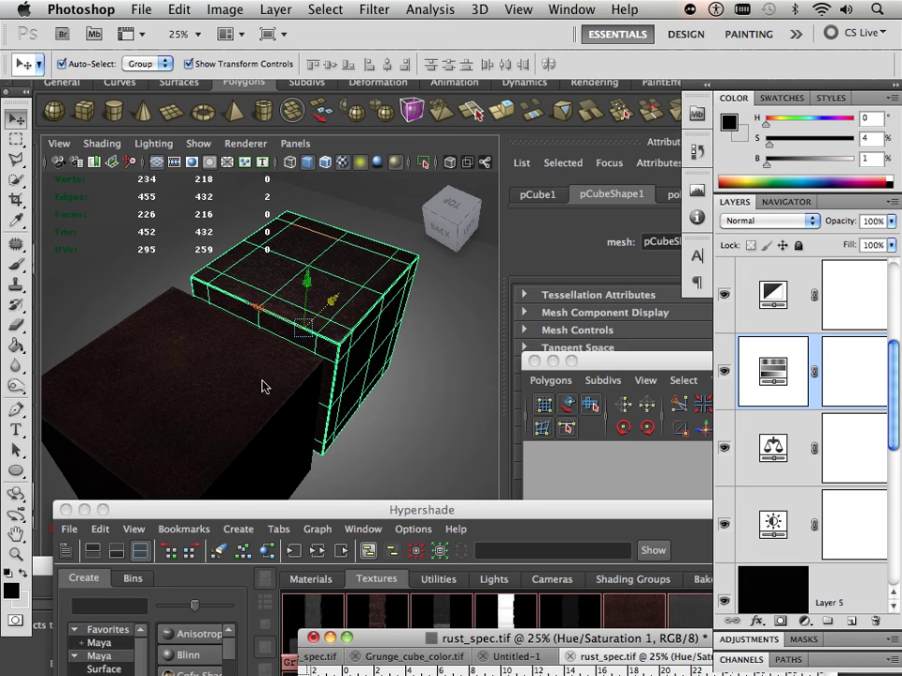
pyautogui.scroll(6, 280, 384)
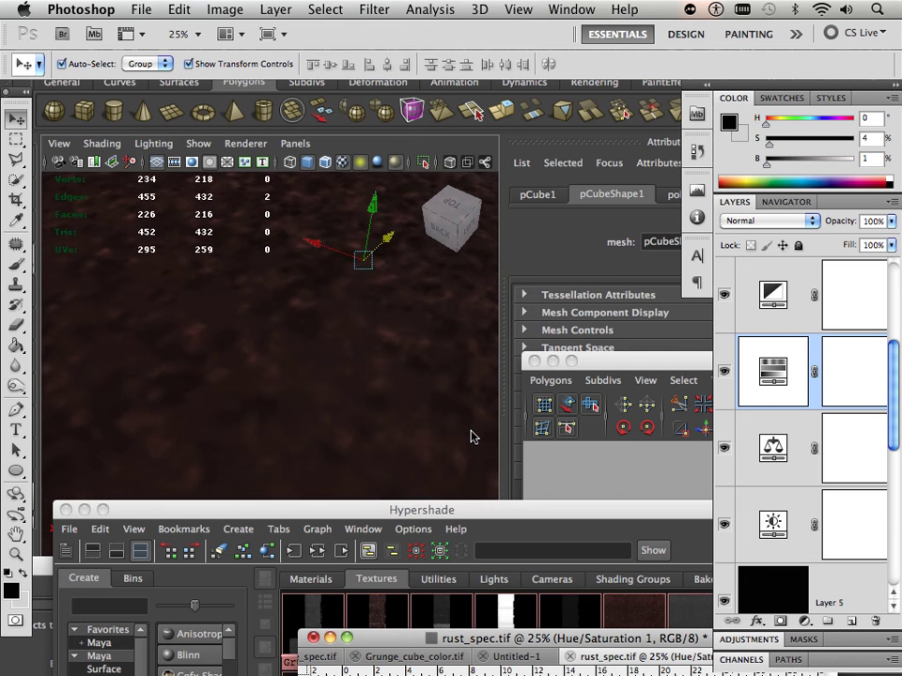
pyautogui.scroll(1, 404, 422)
pyautogui.moveTo(357, 354)
pyautogui.keyDown('alt'); pyautogui.mouseDown()
pyautogui.moveTo(358, 331)
pyautogui.moveTo(357, 344)
pyautogui.mouseUp(); pyautogui.keyUp('alt')
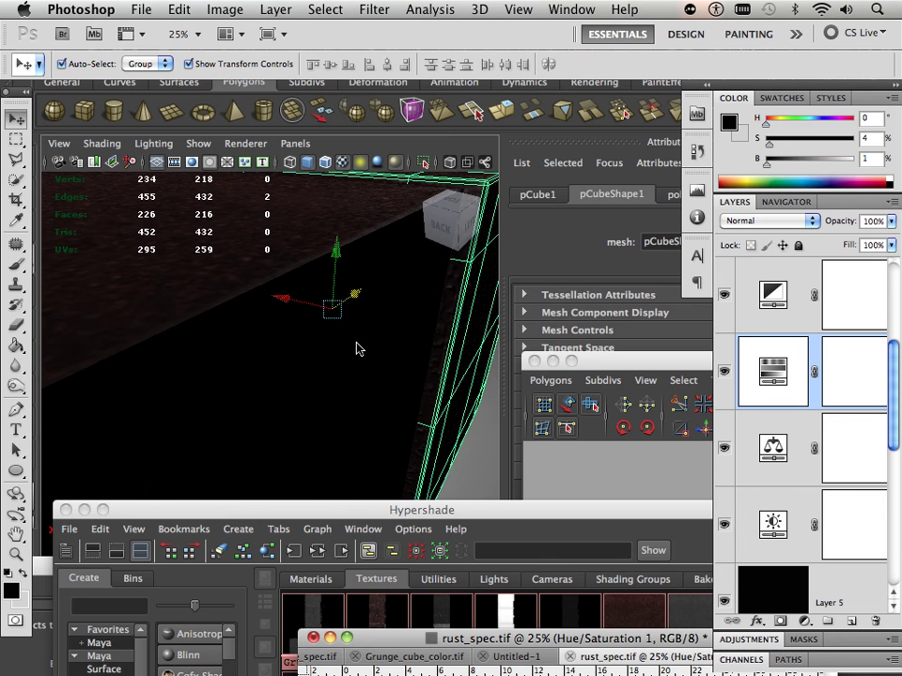
pyautogui.scroll(-5, 404, 360)
pyautogui.keyDown('alt'); pyautogui.moveTo(316, 332); pyautogui.dragTo(302, 370); pyautogui.keyUp('alt')
pyautogui.scroll(-2, 156, 346)
# Step: Bring Maya forward, select the right cube and orbit in for a close look
pyautogui.click(219, 381)
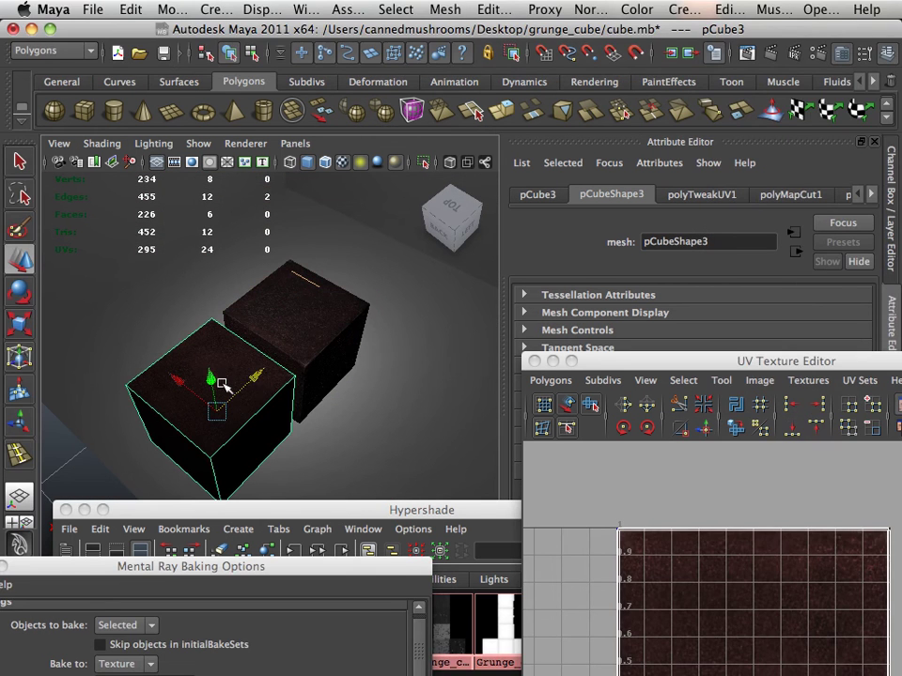
pyautogui.keyDown('alt'); pyautogui.moveTo(263, 374); pyautogui.dragTo(238, 388); pyautogui.keyUp('alt')
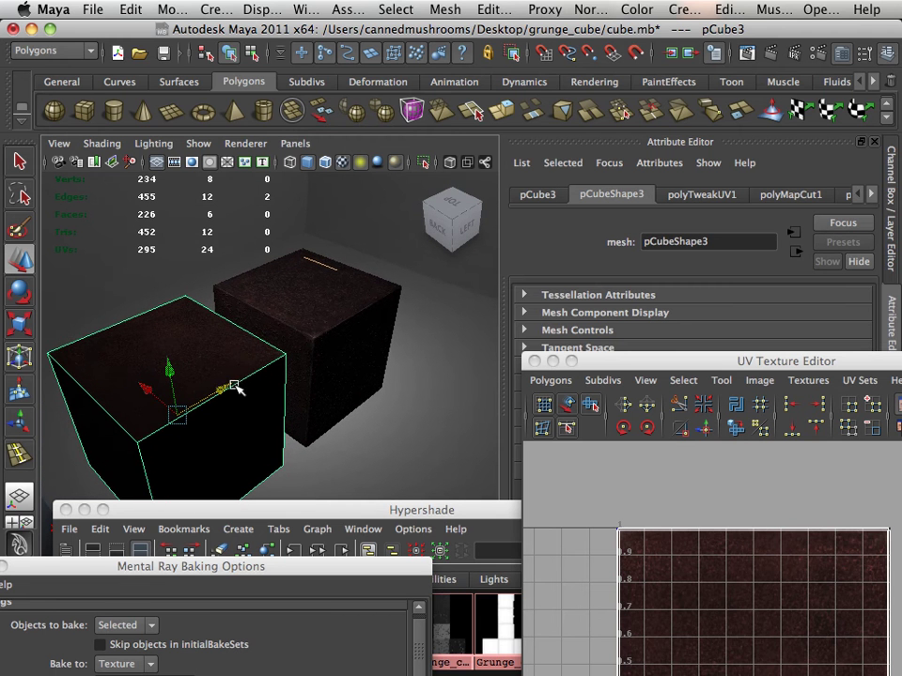
pyautogui.click(292, 345)
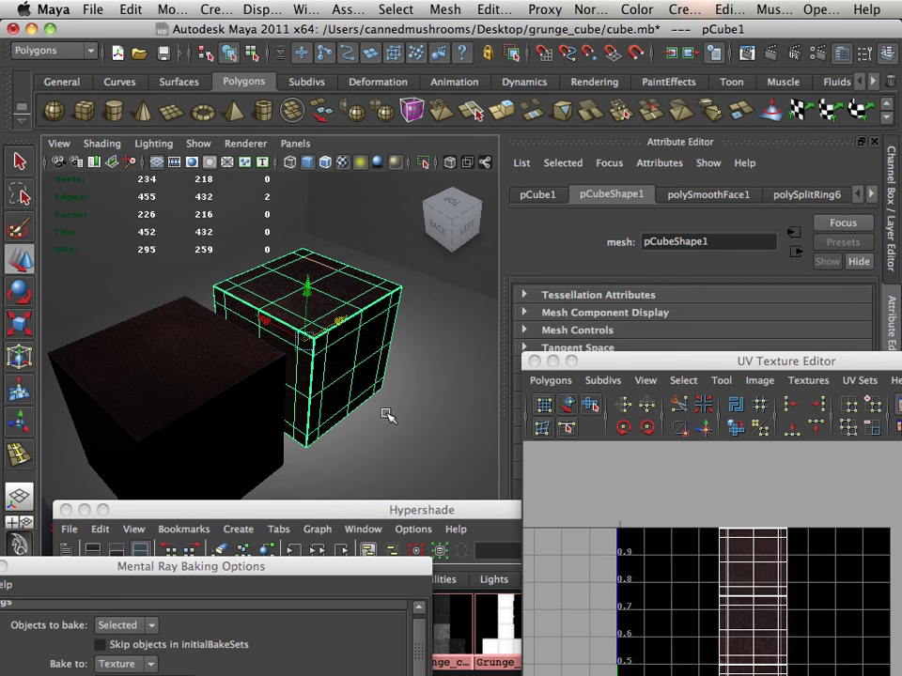
pyautogui.keyDown('alt'); pyautogui.moveTo(382, 416); pyautogui.dragTo(339, 422); pyautogui.keyUp('alt')
pyautogui.click(346, 333)
pyautogui.keyDown('alt'); pyautogui.moveTo(401, 416); pyautogui.dragTo(282, 346); pyautogui.keyUp('alt')
pyautogui.click(307, 347)
pyautogui.scroll(5, 392, 380)
pyautogui.keyDown('alt'); pyautogui.moveTo(393, 380); pyautogui.dragTo(398, 336); pyautogui.keyUp('alt')
pyautogui.scroll(2, 413, 331)
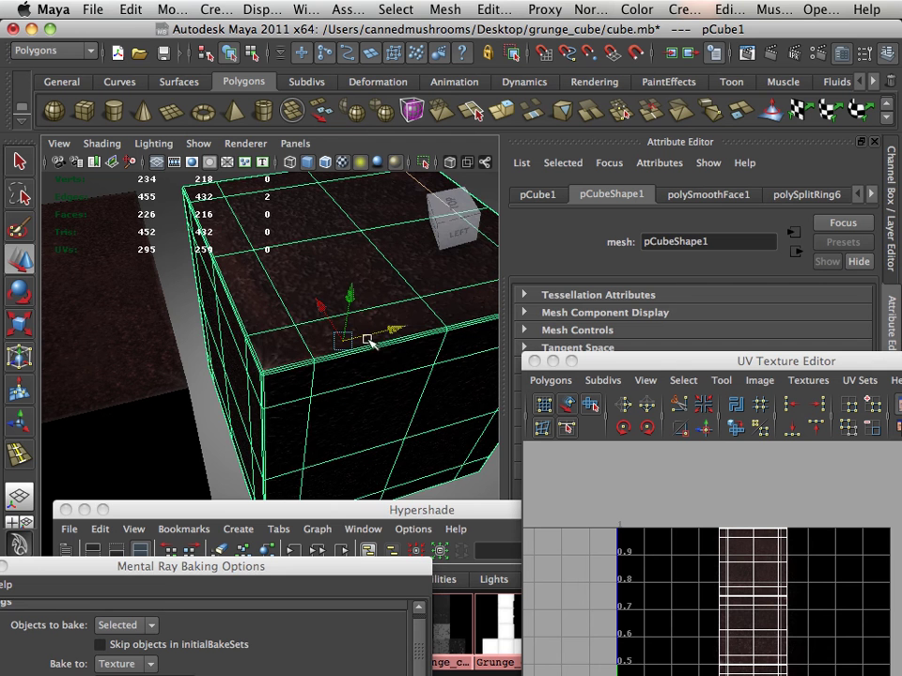
# Step: Select the left slab and slide it rightward along X
pyautogui.keyDown('alt'); pyautogui.moveTo(394, 331); pyautogui.dragTo(362, 326); pyautogui.keyUp('alt')
pyautogui.click(161, 341)
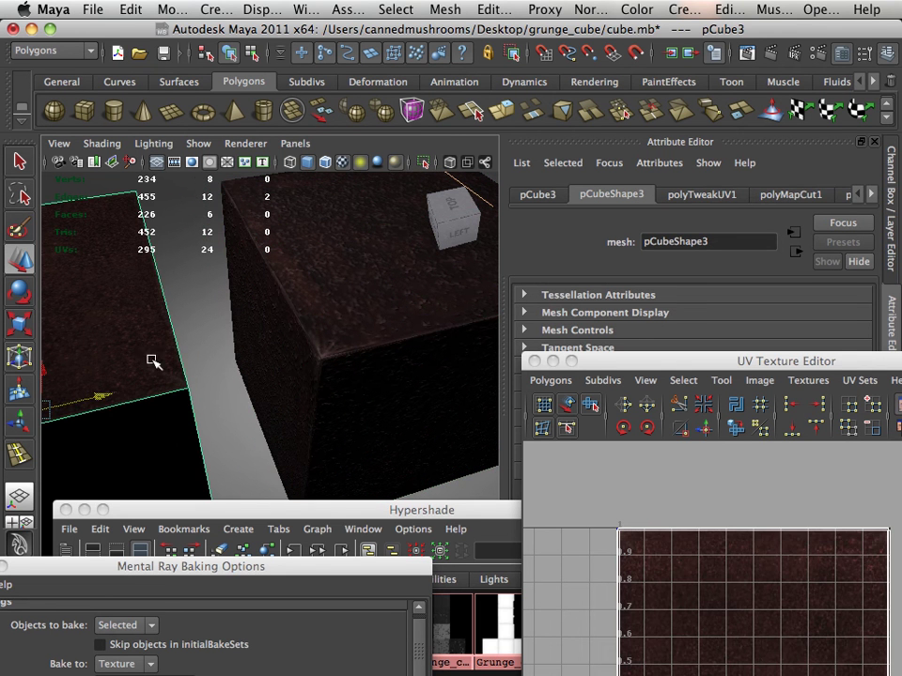
pyautogui.moveTo(114, 397); pyautogui.dragTo(166, 385)
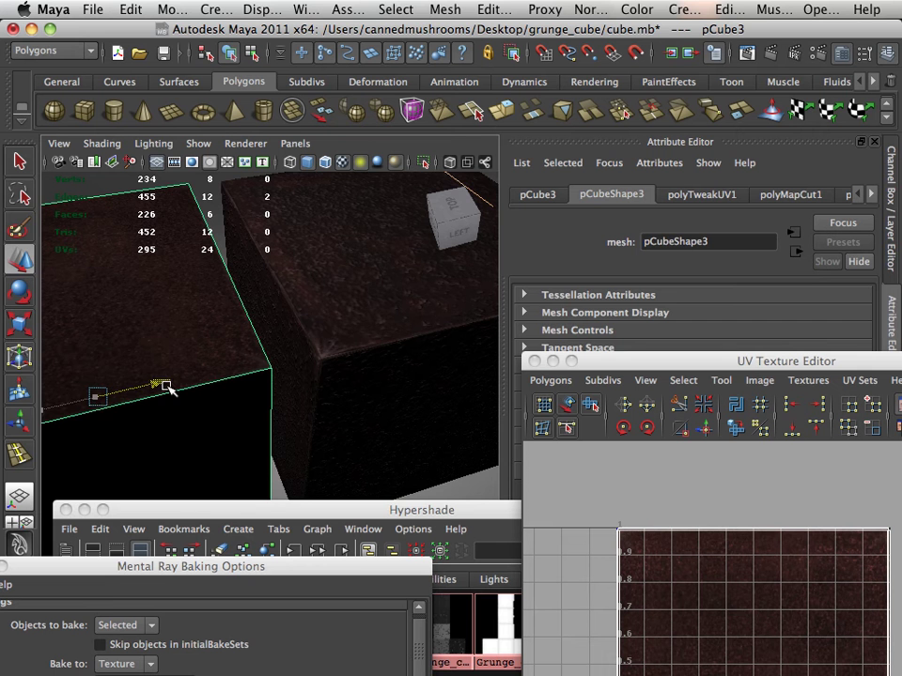
pyautogui.keyDown('alt'); pyautogui.moveTo(371, 349); pyautogui.dragTo(333, 301); pyautogui.keyUp('alt')
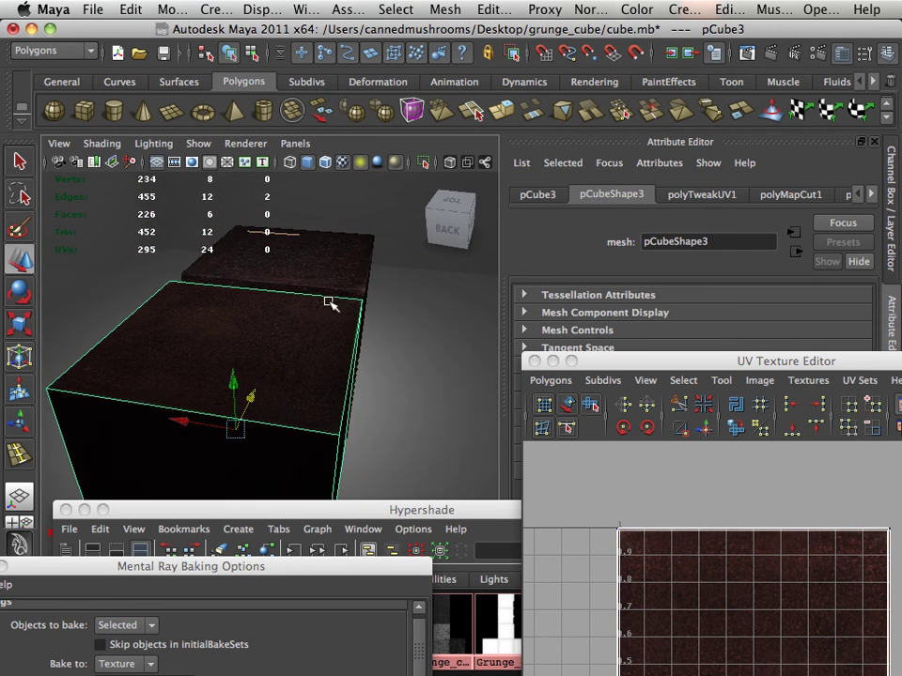
# Step: Nudge the back rusty cube slightly right, then select the backdrop box pCube2
pyautogui.click(315, 273)
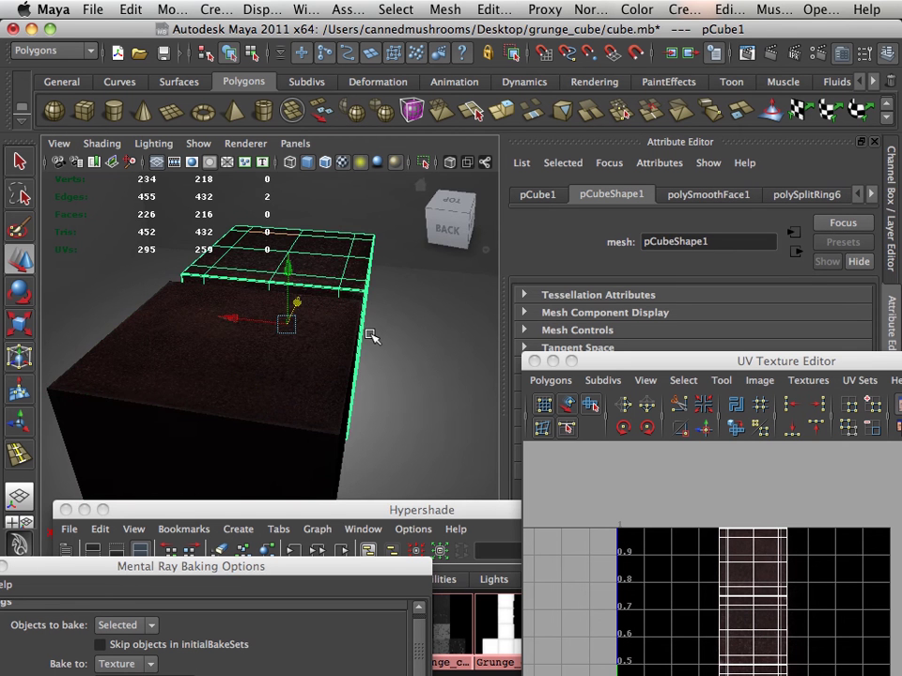
pyautogui.keyDown('alt'); pyautogui.moveTo(369, 335); pyautogui.dragTo(249, 355); pyautogui.keyUp('alt')
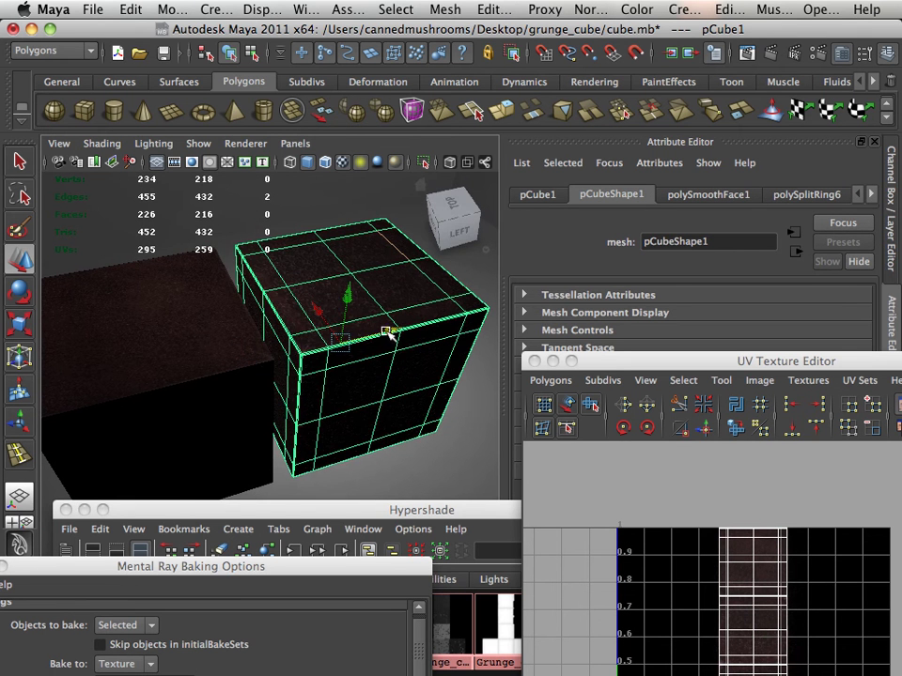
pyautogui.moveTo(389, 340); pyautogui.dragTo(394, 338)
pyautogui.click(250, 247)
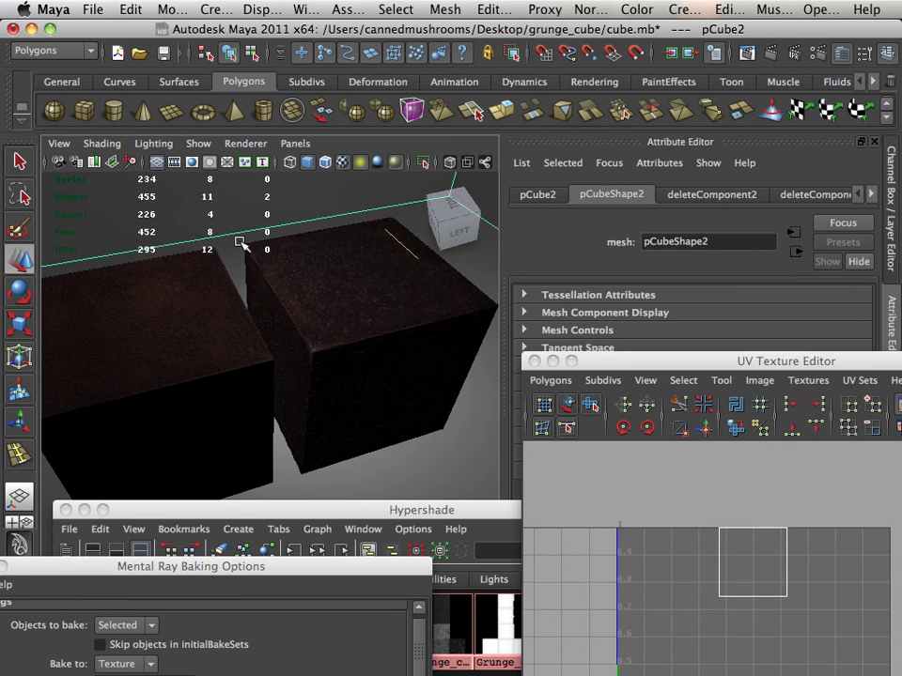
pyautogui.keyDown('alt'); pyautogui.moveTo(303, 349); pyautogui.dragTo(241, 316); pyautogui.keyUp('alt')
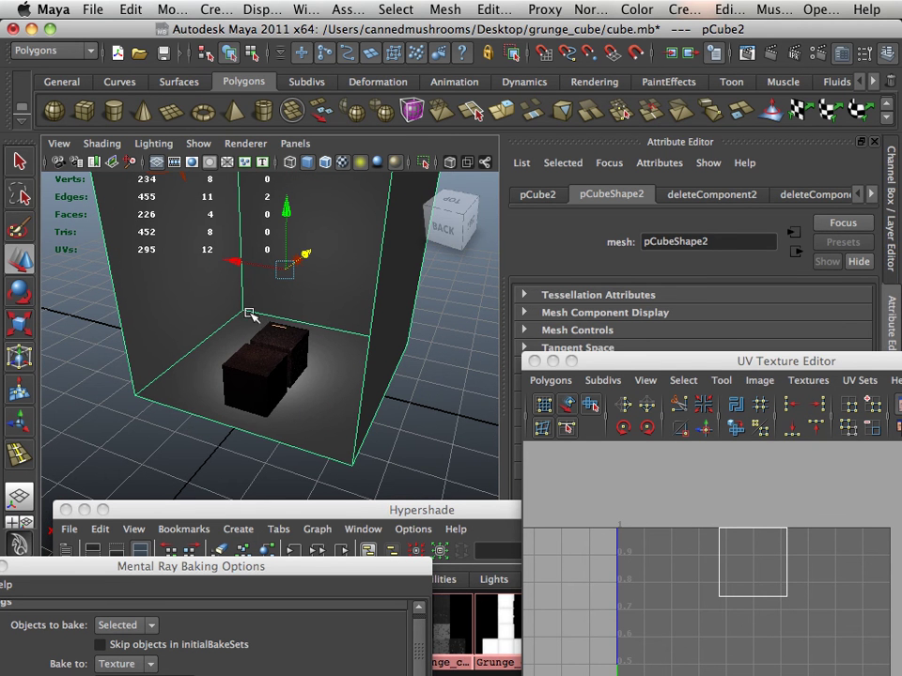
# Step: Move the UV editor aside, pull the view back and select spotLight1
pyautogui.moveTo(622, 361); pyautogui.dragTo(529, 528)
pyautogui.keyDown('alt'); pyautogui.moveTo(439, 379); pyautogui.dragTo(256, 303); pyautogui.keyUp('alt')
pyautogui.click(224, 264)
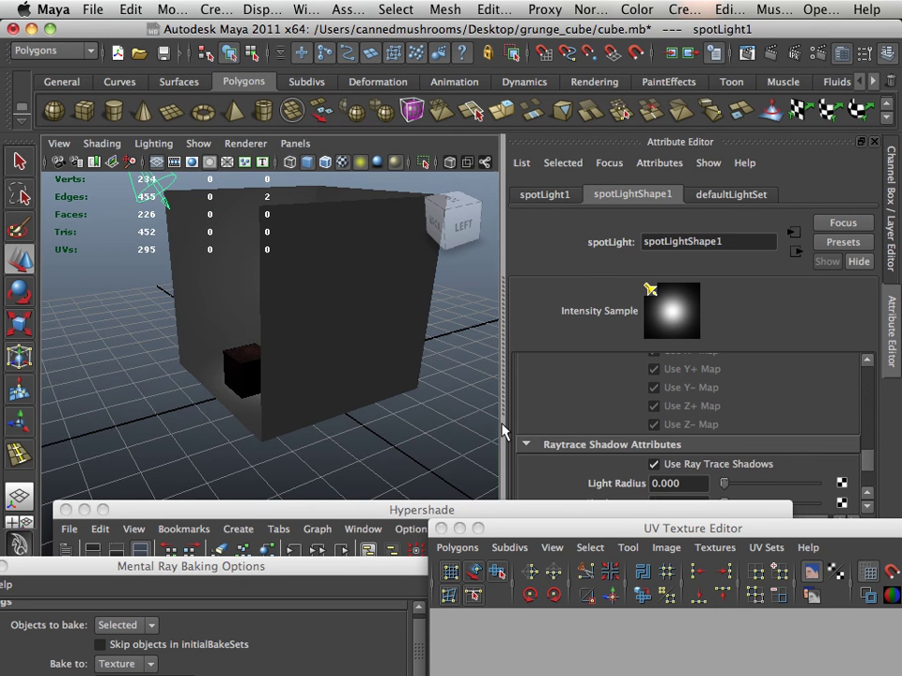
pyautogui.scroll(2, 866, 462)
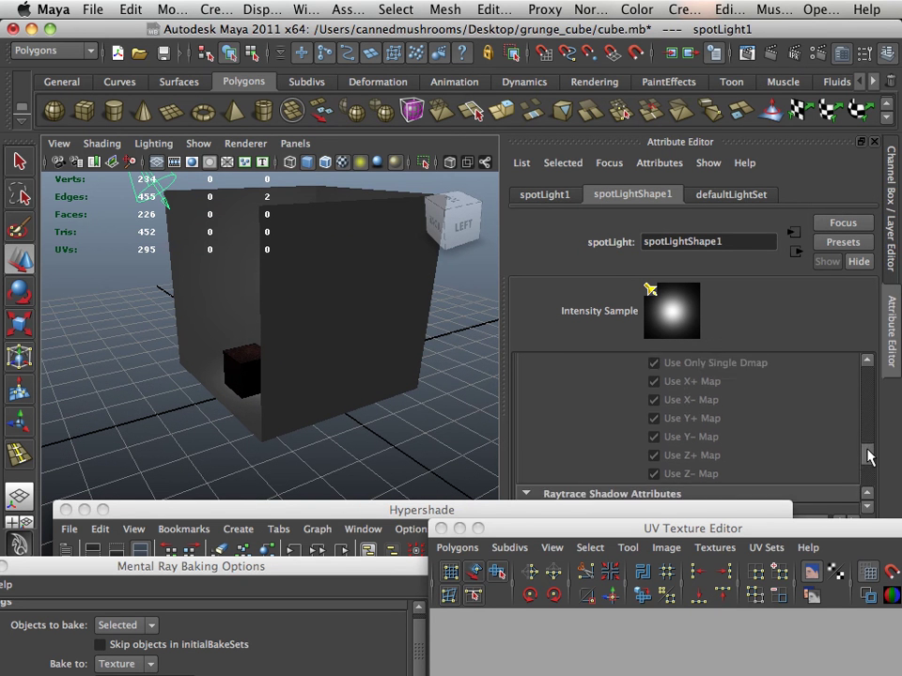
pyautogui.scroll(-4, 866, 489)
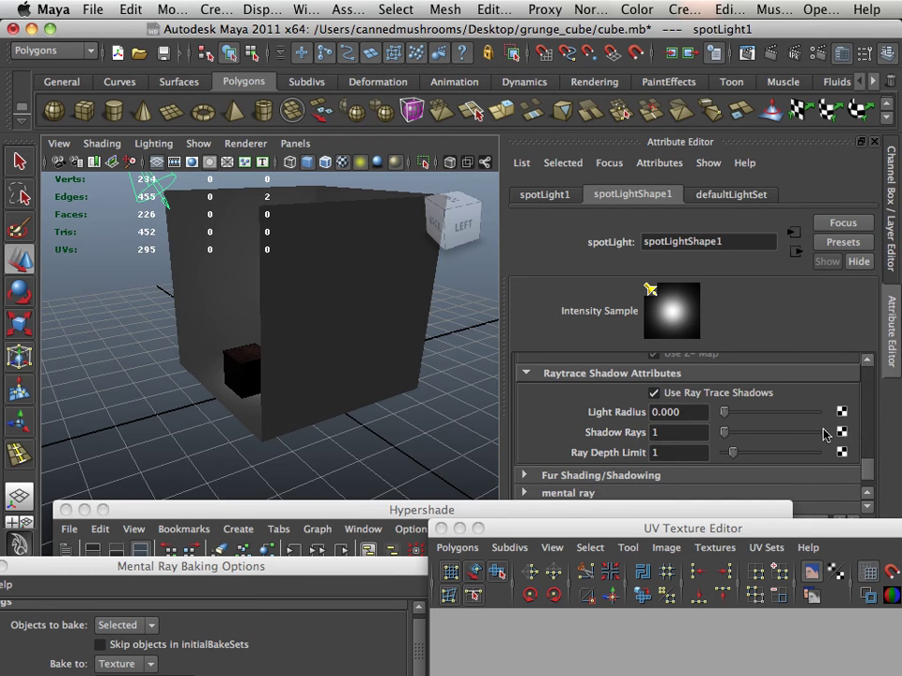
# Step: Set the spotlight's Penumbra Angle to 1.743 and Dropoff to 46.789
pyautogui.moveTo(868, 470); pyautogui.dragTo(870, 392)
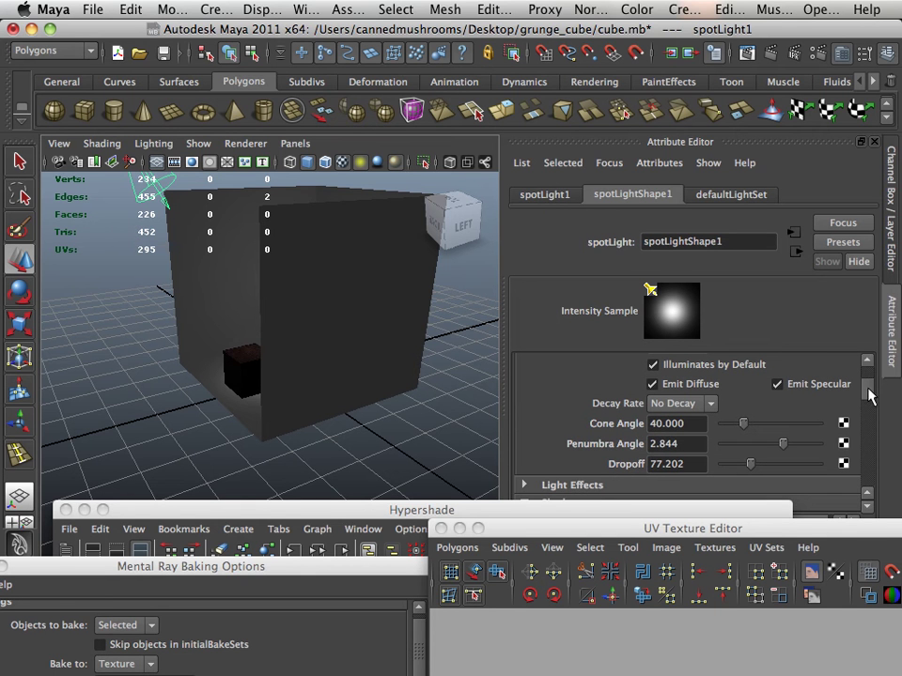
pyautogui.moveTo(782, 443); pyautogui.dragTo(738, 465)
pyautogui.keyDown('alt'); pyautogui.moveTo(368, 419); pyautogui.dragTo(297, 377); pyautogui.keyUp('alt')
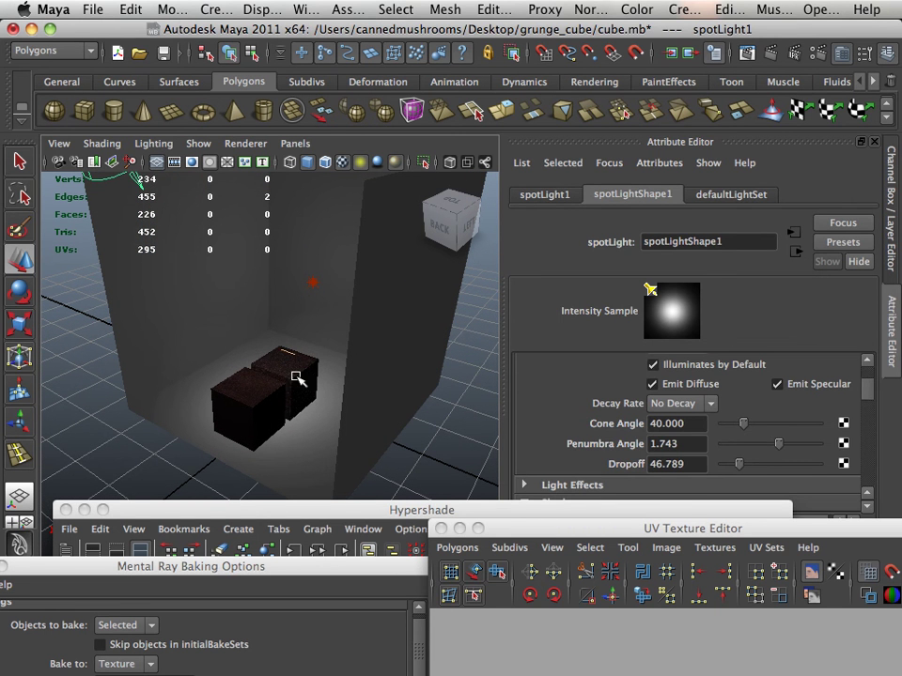
pyautogui.click(297, 378)
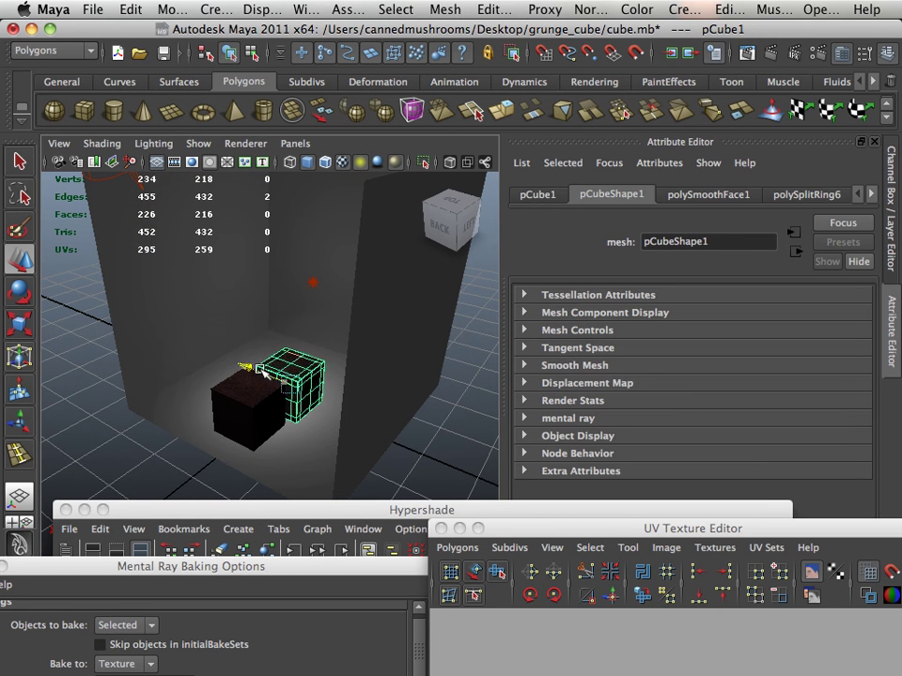
# Step: Move the front cube pCube3 to the left and slightly along its depth axis
pyautogui.click(238, 402)
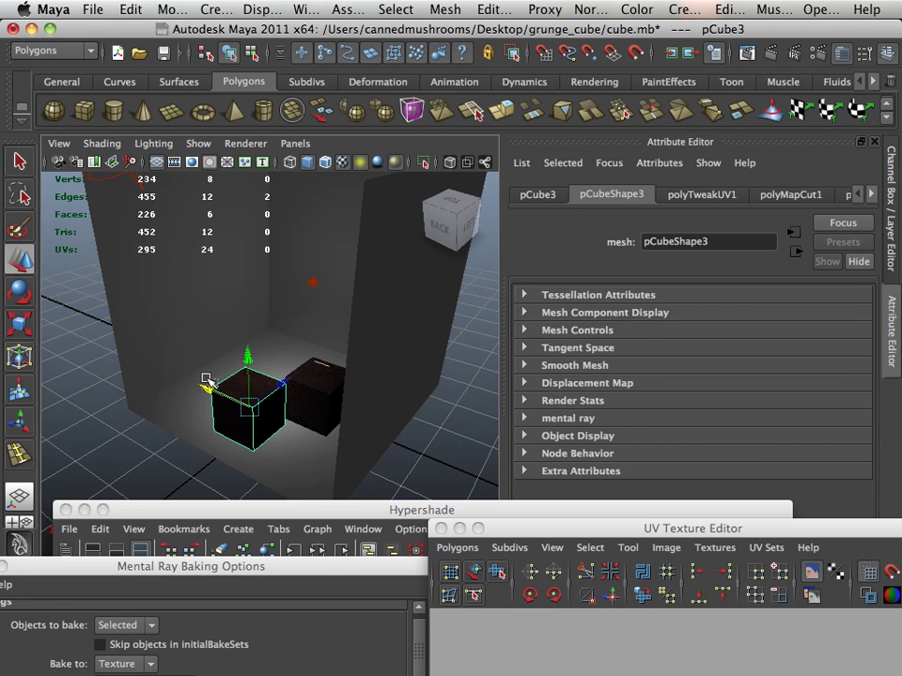
pyautogui.moveTo(206, 379); pyautogui.dragTo(191, 374)
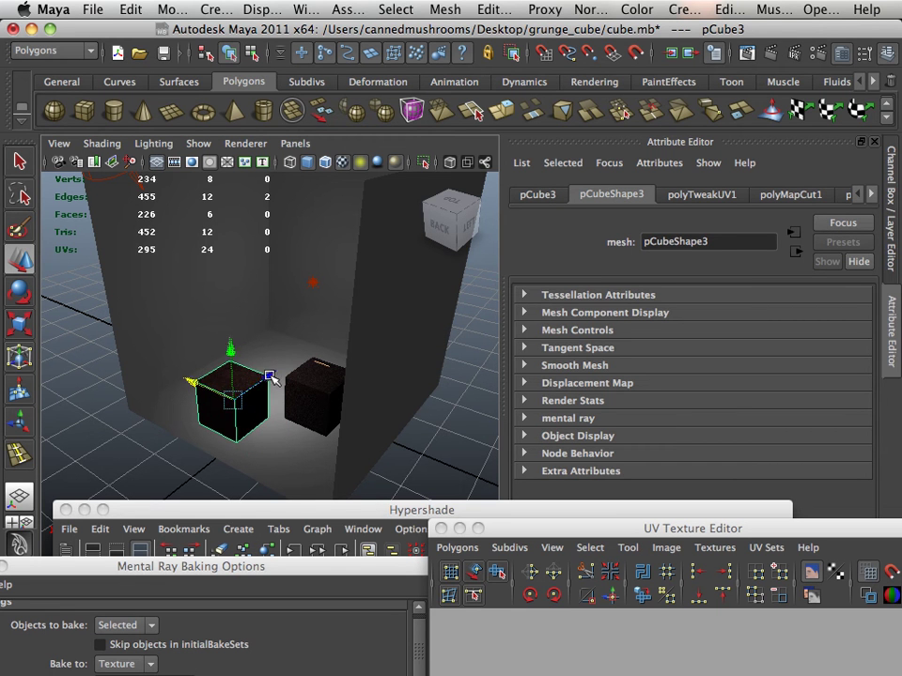
pyautogui.moveTo(269, 376); pyautogui.dragTo(282, 368)
# Step: Select pointLight1, switch to the Rendering shelf, and tumble the view closer to the cubes
pyautogui.click(313, 282)
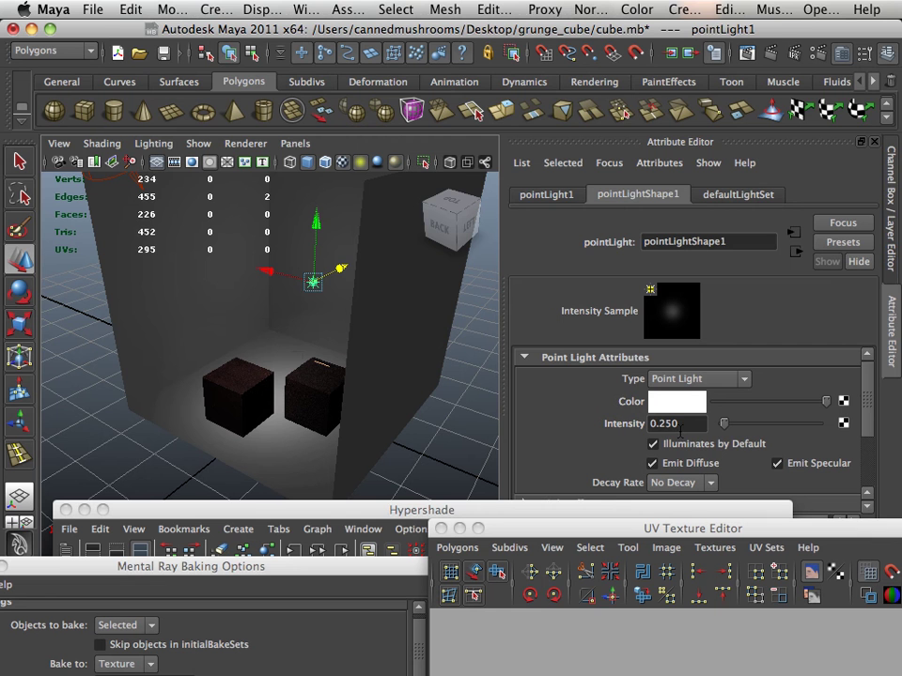
pyautogui.click(592, 83)
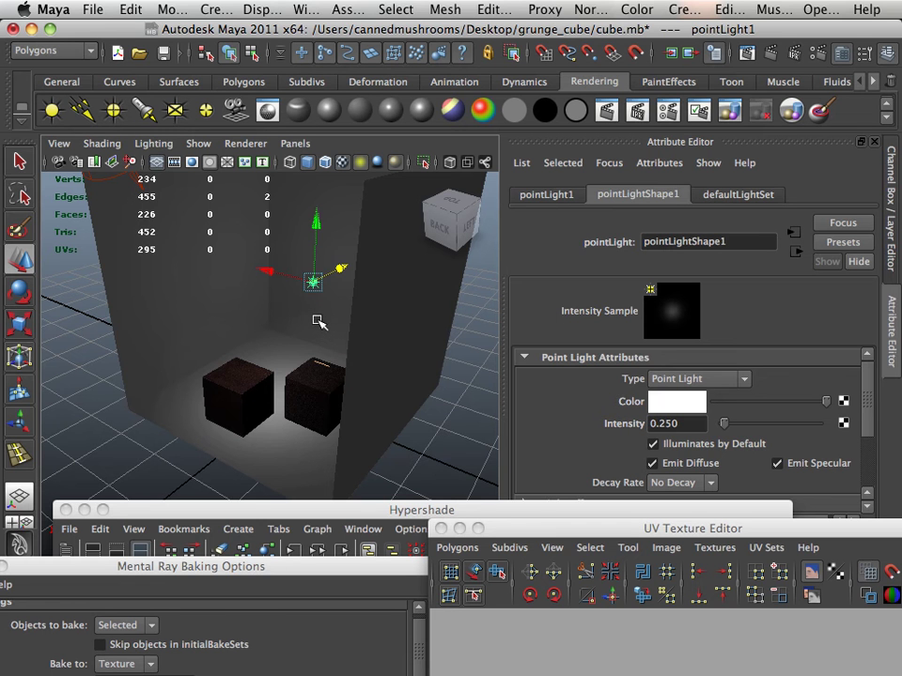
pyautogui.moveTo(320, 322)
pyautogui.mouseDown()
pyautogui.moveTo(239, 312)
pyautogui.moveTo(300, 322)
pyautogui.moveTo(249, 334)
pyautogui.moveTo(269, 296)
pyautogui.moveTo(322, 262)
pyautogui.moveTo(344, 317)
pyautogui.moveTo(336, 326)
pyautogui.moveTo(319, 318)
pyautogui.mouseUp()
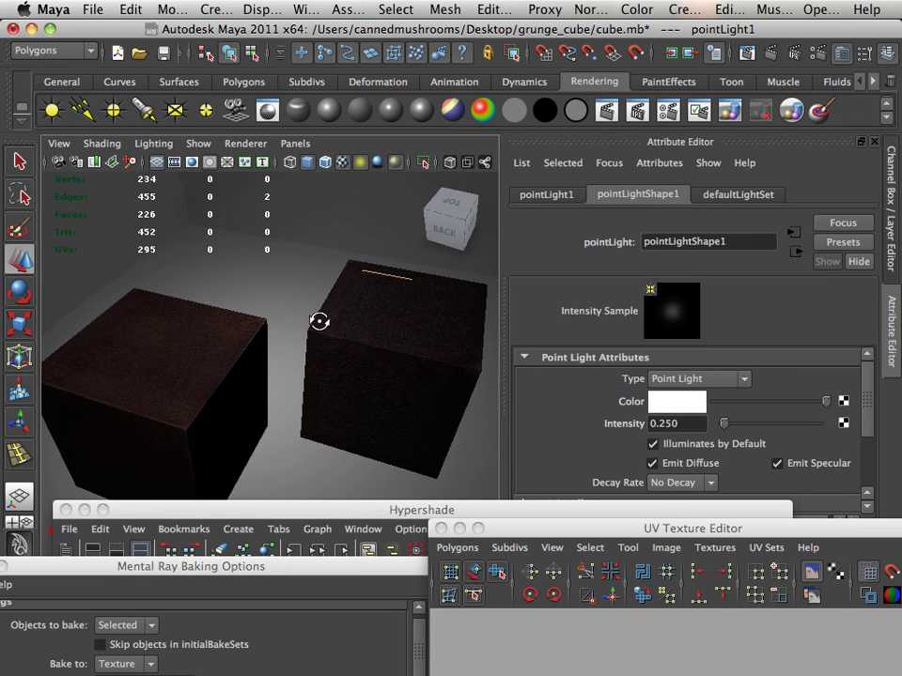
# Step: Render the persp camera's current frame in mental ray at 640 × 480
pyautogui.click(608, 113)
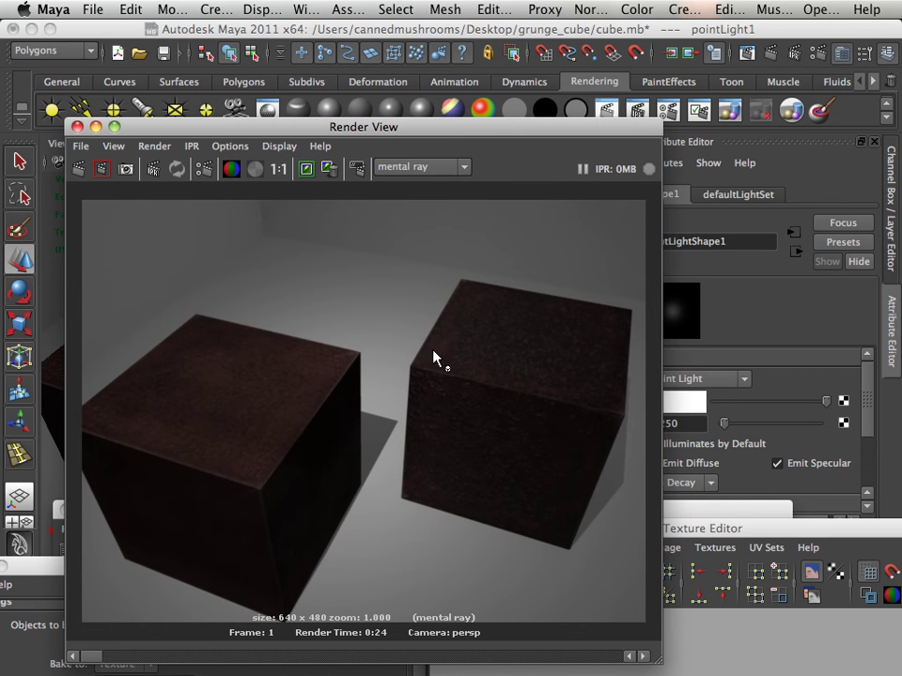
# Step: Select spotLight1 and raise its Intensity from 1.000 to 2.294 in Spot Light Attributes
pyautogui.click(77, 126)
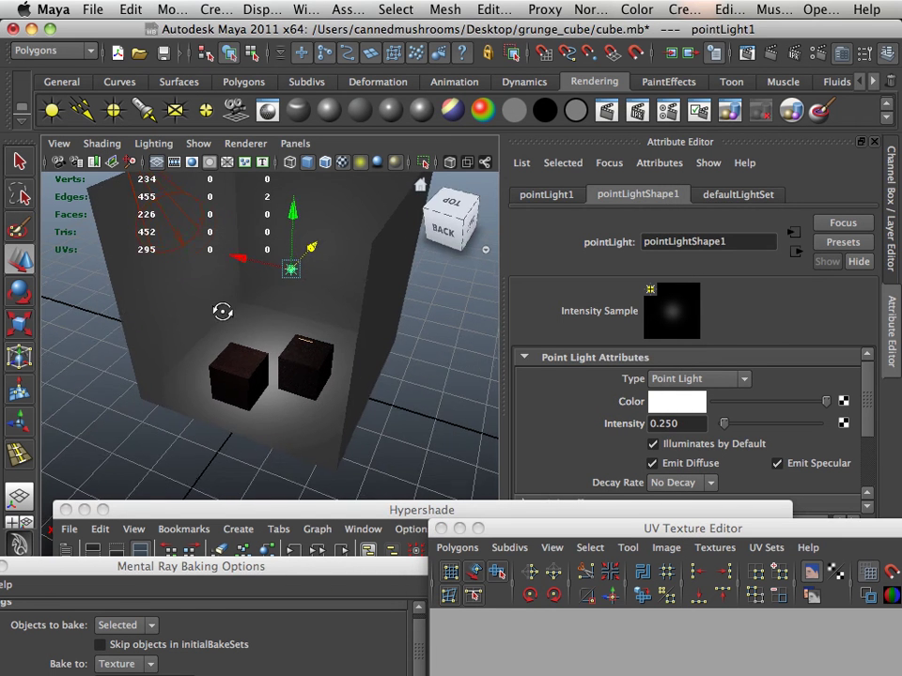
pyautogui.click(169, 233)
pyautogui.click(167, 298)
pyautogui.moveTo(168, 298); pyautogui.dragTo(135, 287)
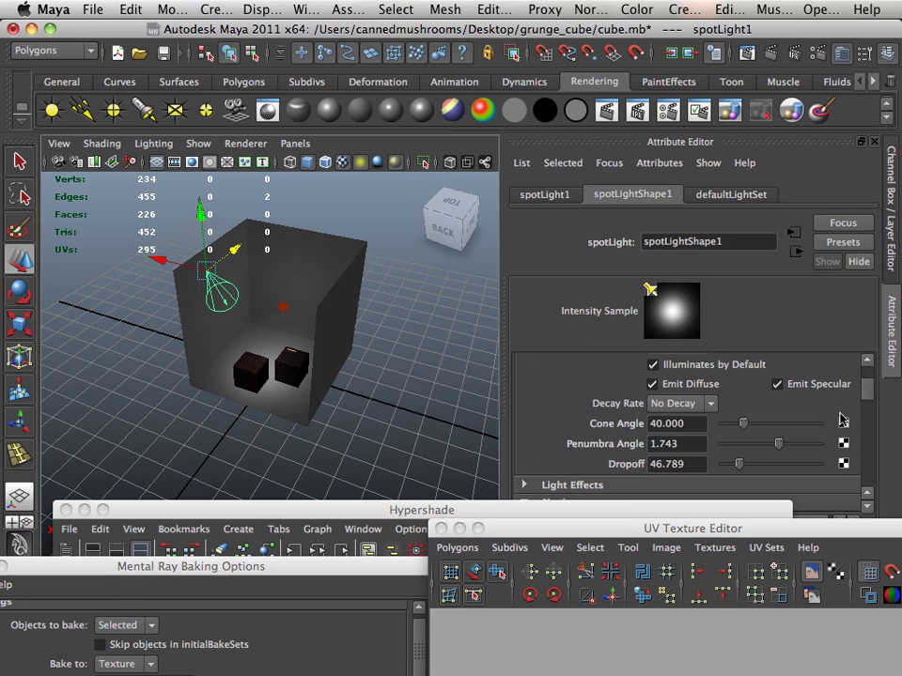
pyautogui.scroll(5, 862, 399)
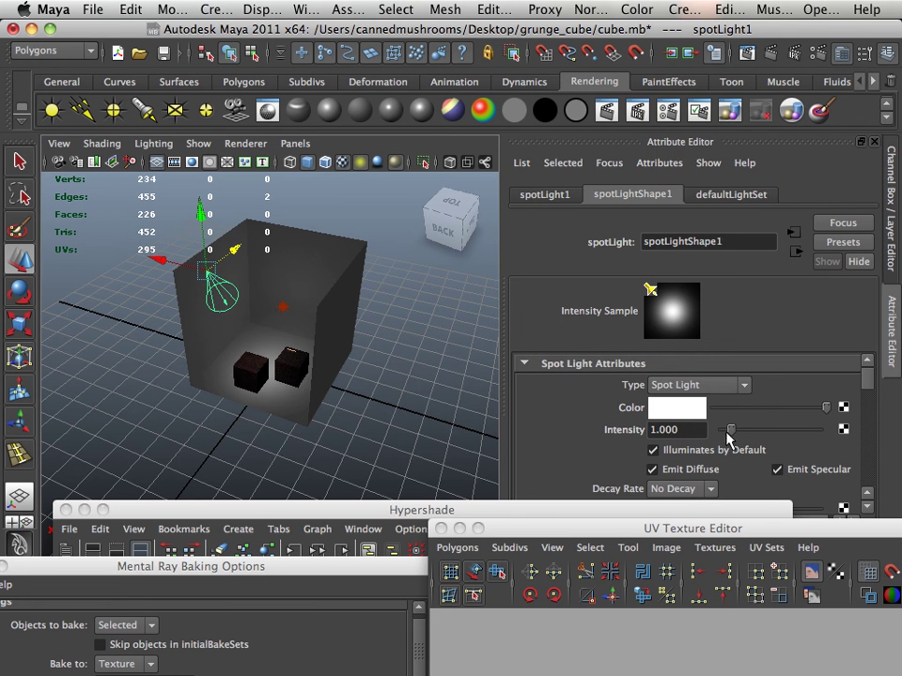
pyautogui.moveTo(731, 432); pyautogui.dragTo(745, 430)
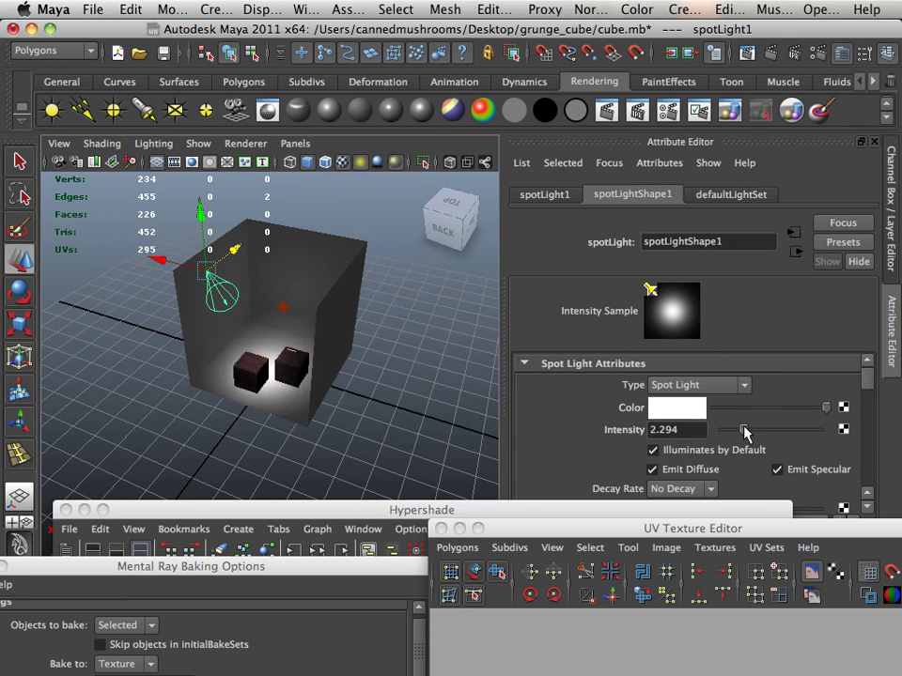
pyautogui.scroll(-10, 377, 422)
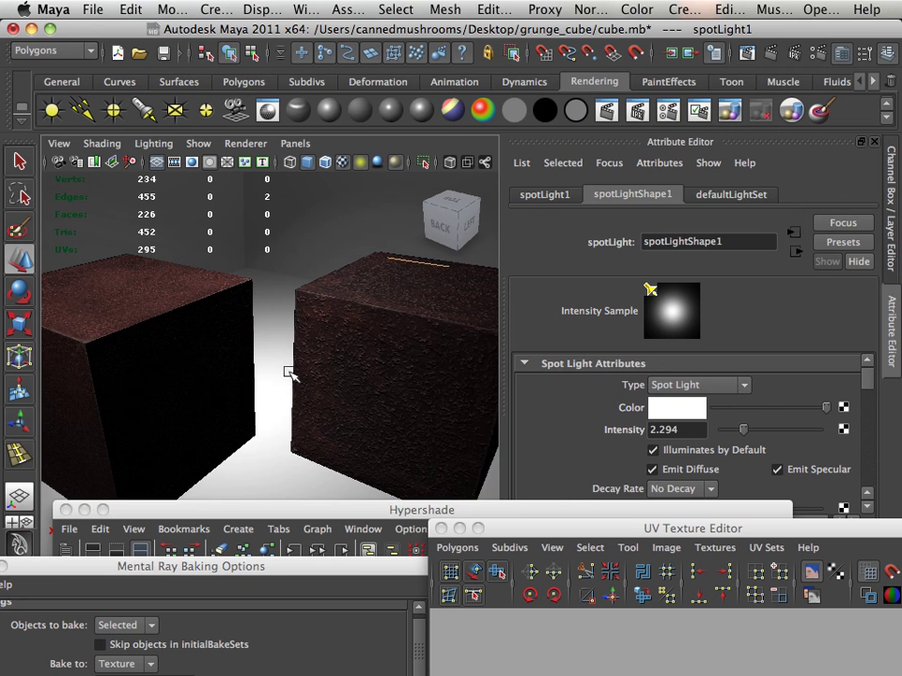
pyautogui.moveTo(335, 364); pyautogui.dragTo(422, 363)
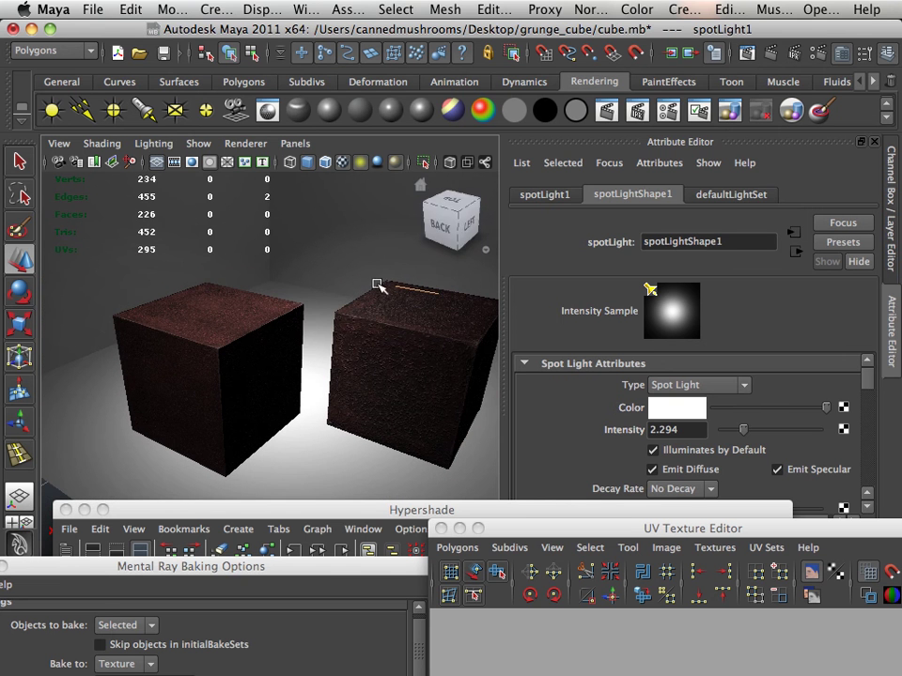
# Step: Re-render the framed cubes in mental ray under the brighter spotlight, then tumble close to the rusty top
pyautogui.moveTo(330, 331); pyautogui.dragTo(368, 317)
pyautogui.click(636, 110)
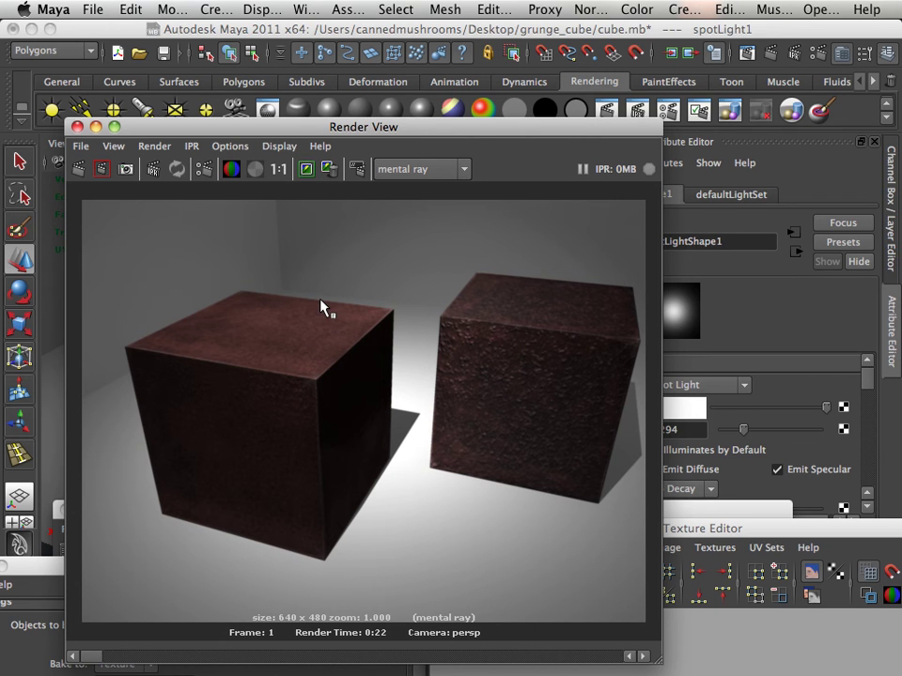
pyautogui.click(77, 126)
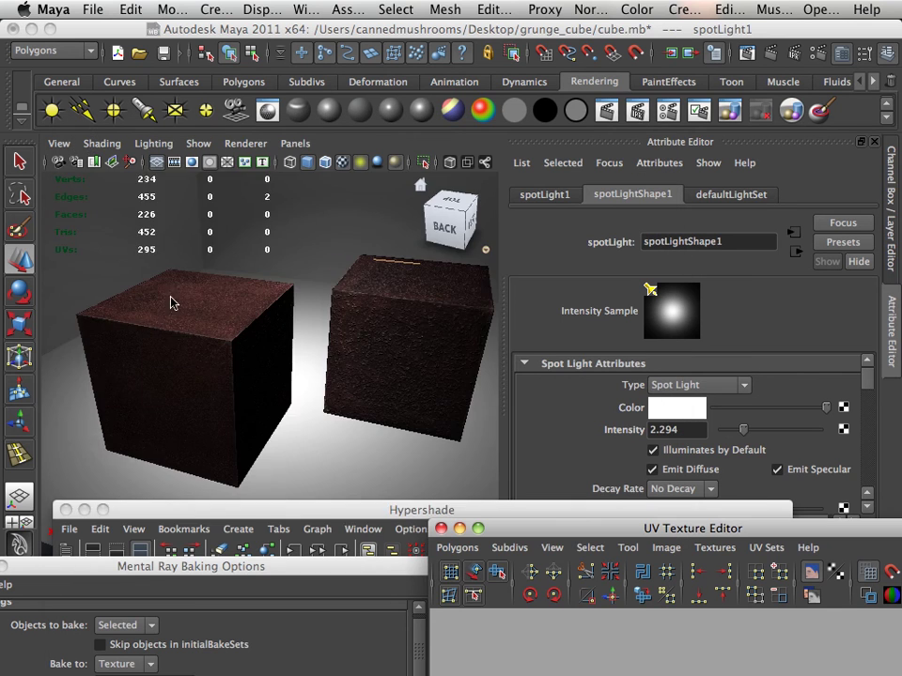
pyautogui.scroll(5, 171, 301)
pyautogui.moveTo(181, 313); pyautogui.dragTo(234, 376)
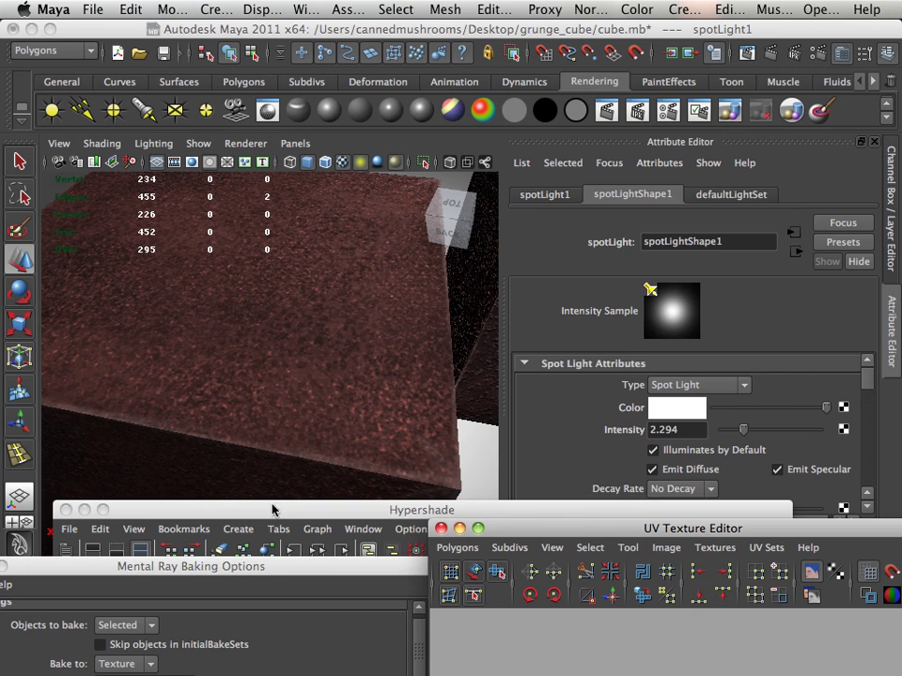
# Step: Rearrange blinn2's rust_spec_1, bump2d1 and rust_bump_1 nodes and graph its input/output network
pyautogui.moveTo(273, 509); pyautogui.dragTo(235, 196)
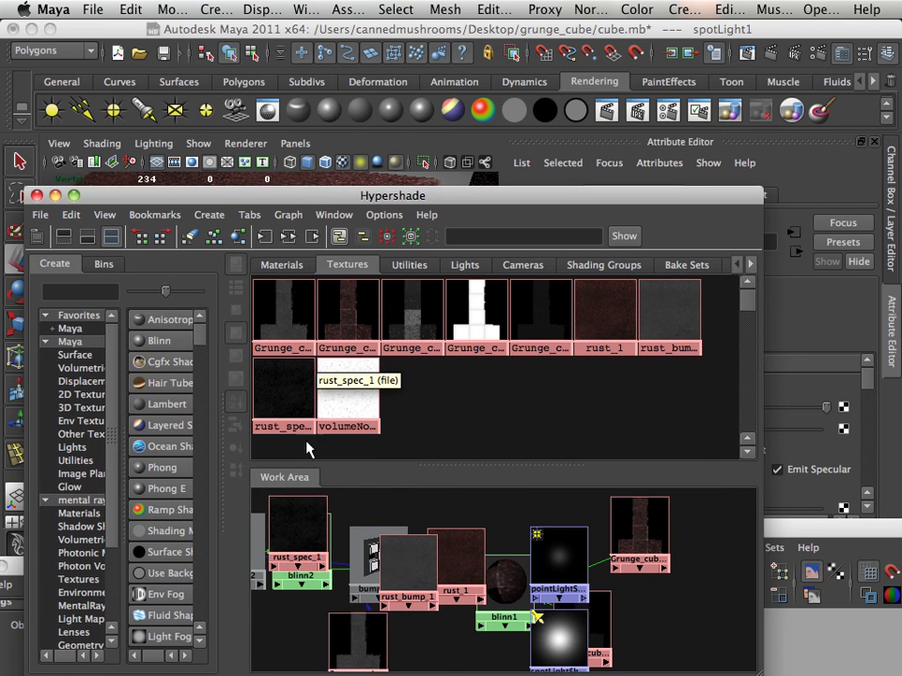
pyautogui.moveTo(286, 531); pyautogui.dragTo(302, 635)
pyautogui.click(302, 545)
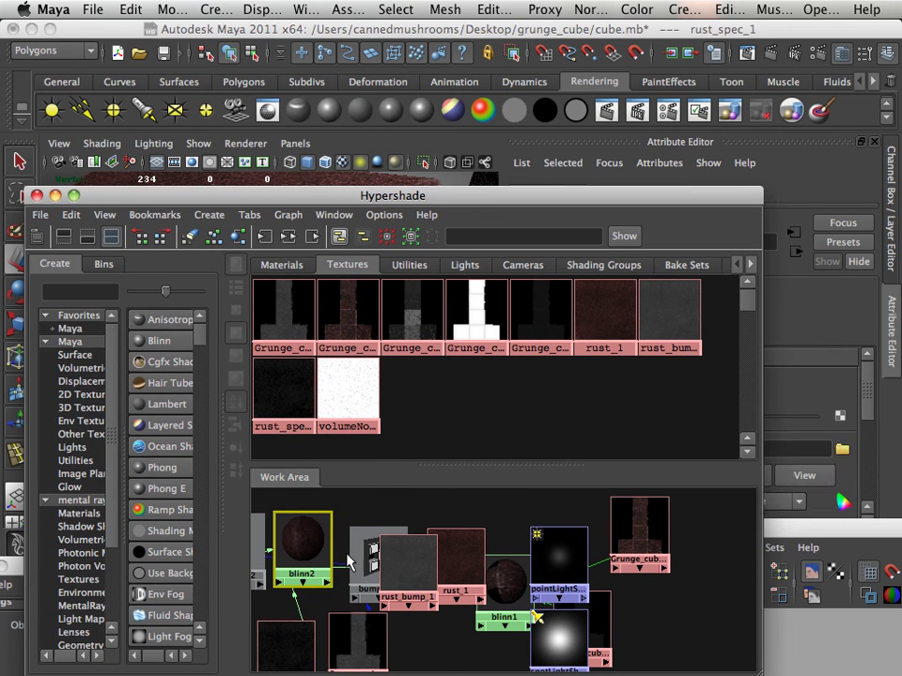
pyautogui.moveTo(369, 558); pyautogui.dragTo(350, 544)
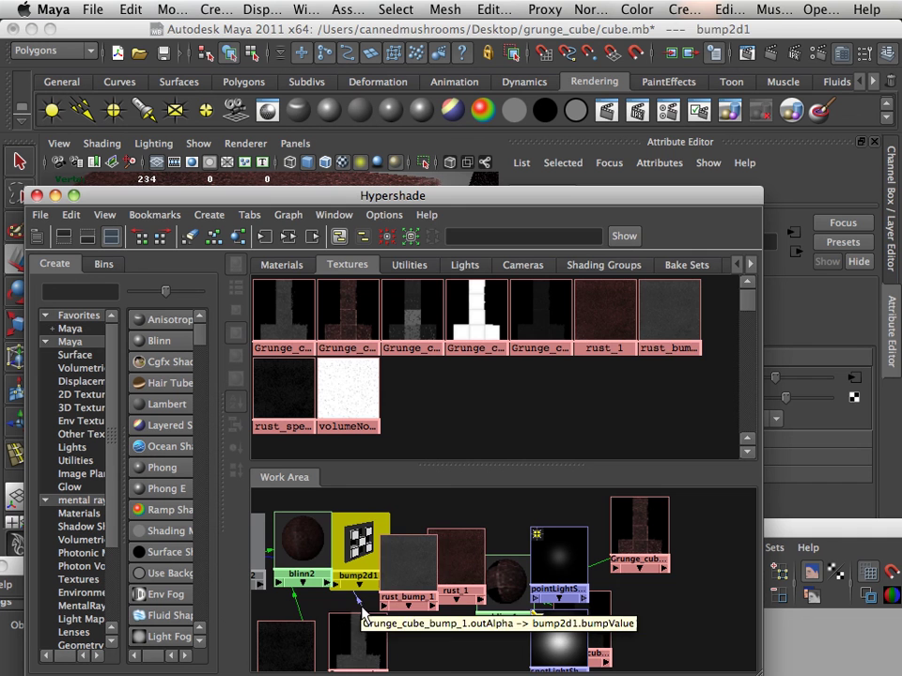
pyautogui.moveTo(400, 574); pyautogui.dragTo(440, 562)
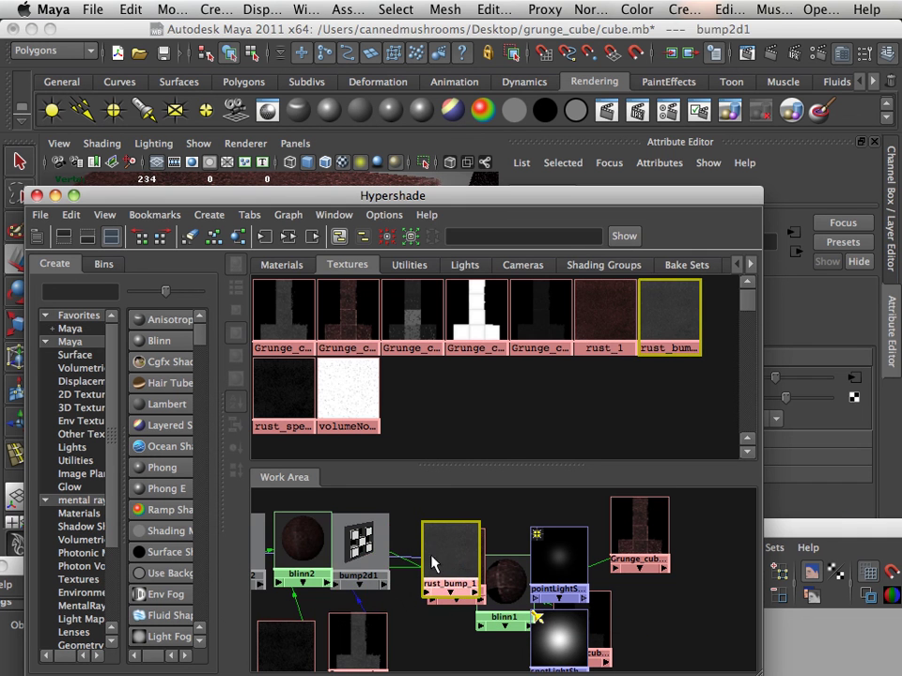
pyautogui.click(304, 541)
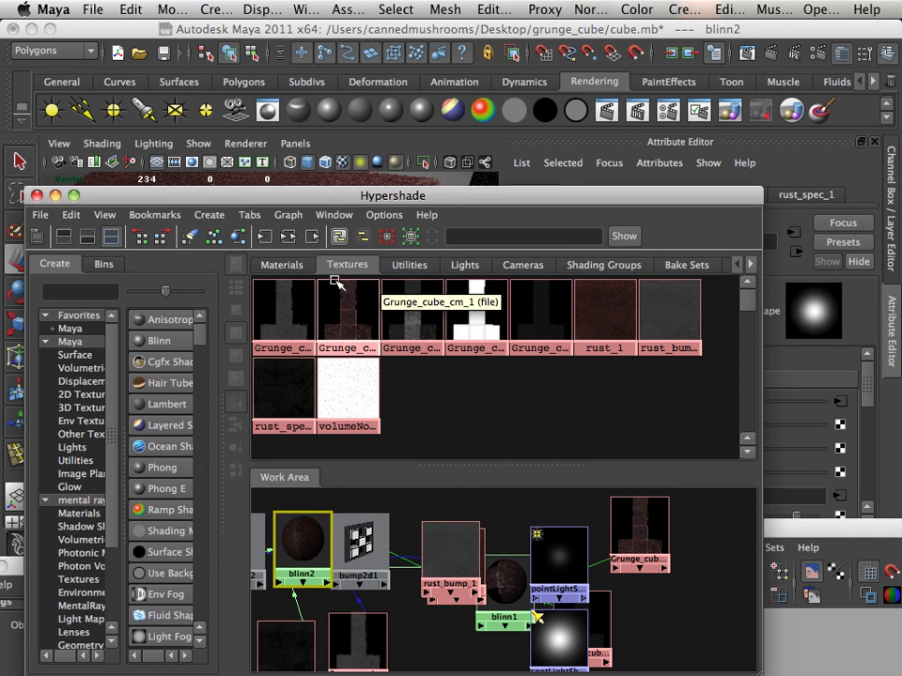
pyautogui.click(290, 239)
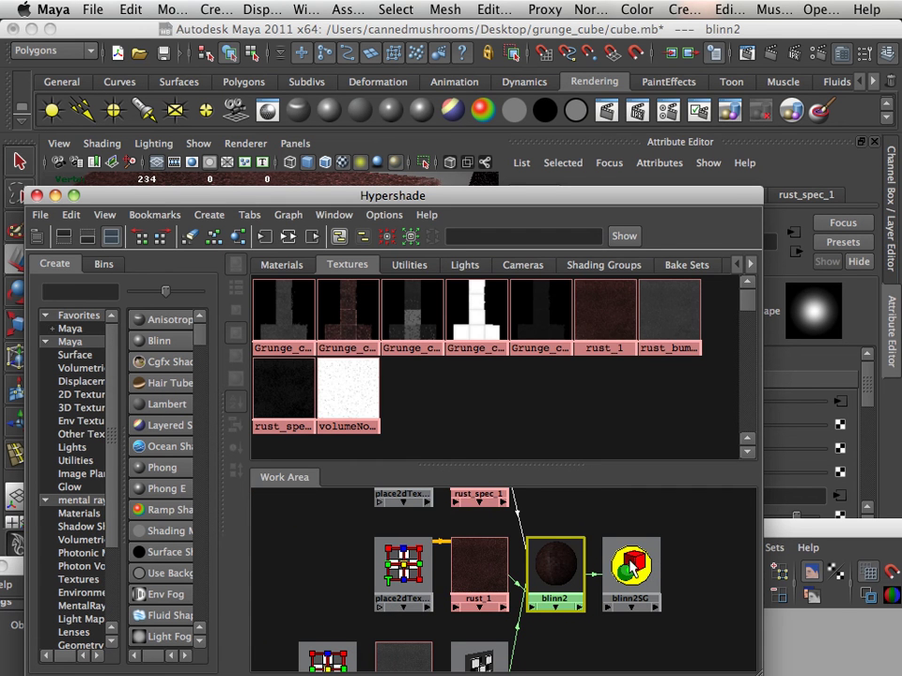
pyautogui.moveTo(507, 467); pyautogui.dragTo(506, 350)
pyautogui.press('a')
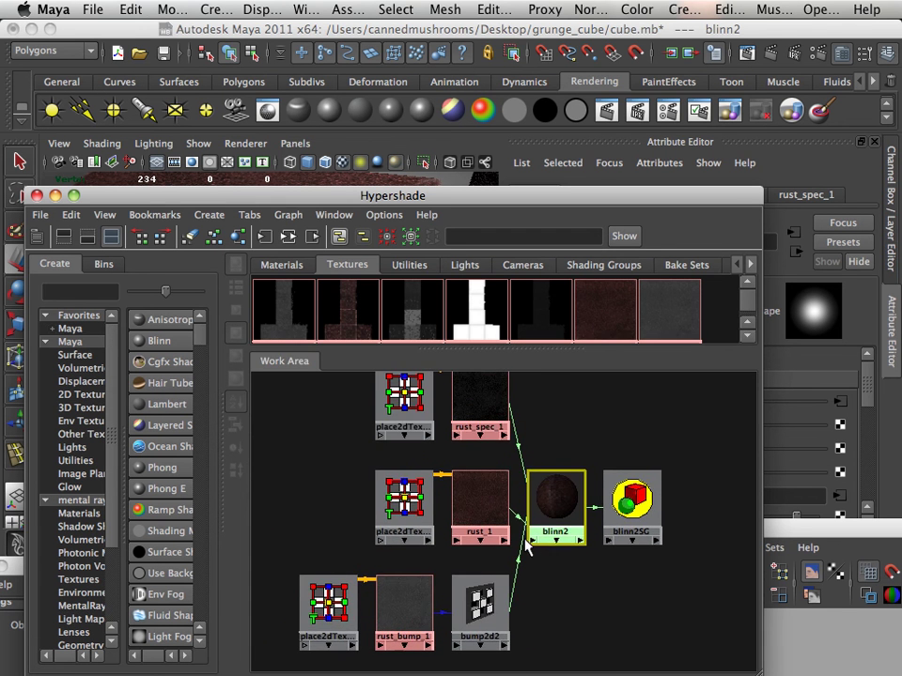
# Step: Graph blinn1's shading network from the material swatches, then switch back to graphing blinn2
pyautogui.click(289, 268)
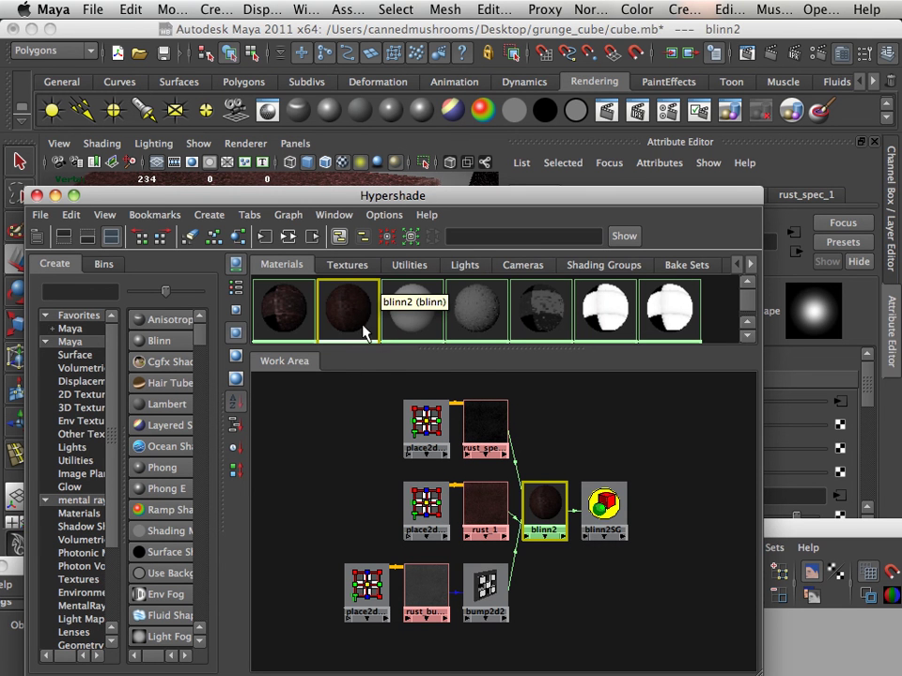
pyautogui.click(279, 312)
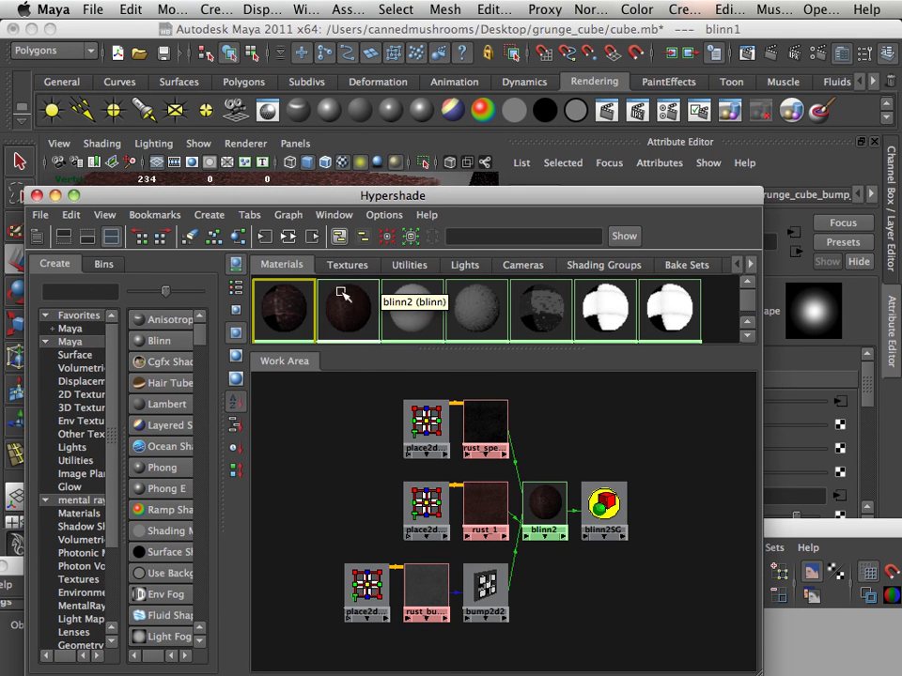
pyautogui.click(289, 236)
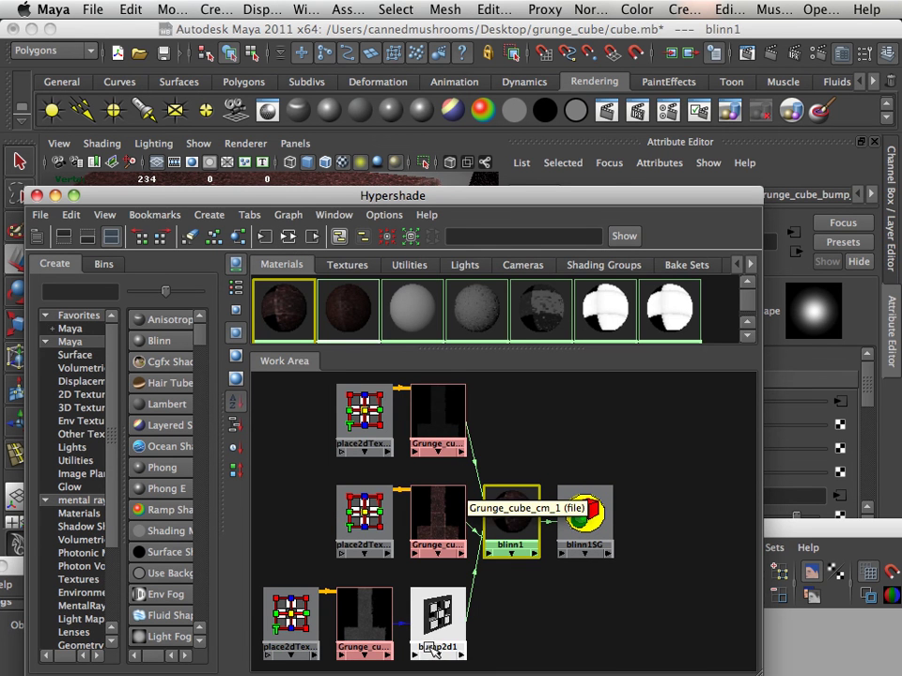
pyautogui.click(340, 293)
pyautogui.click(290, 237)
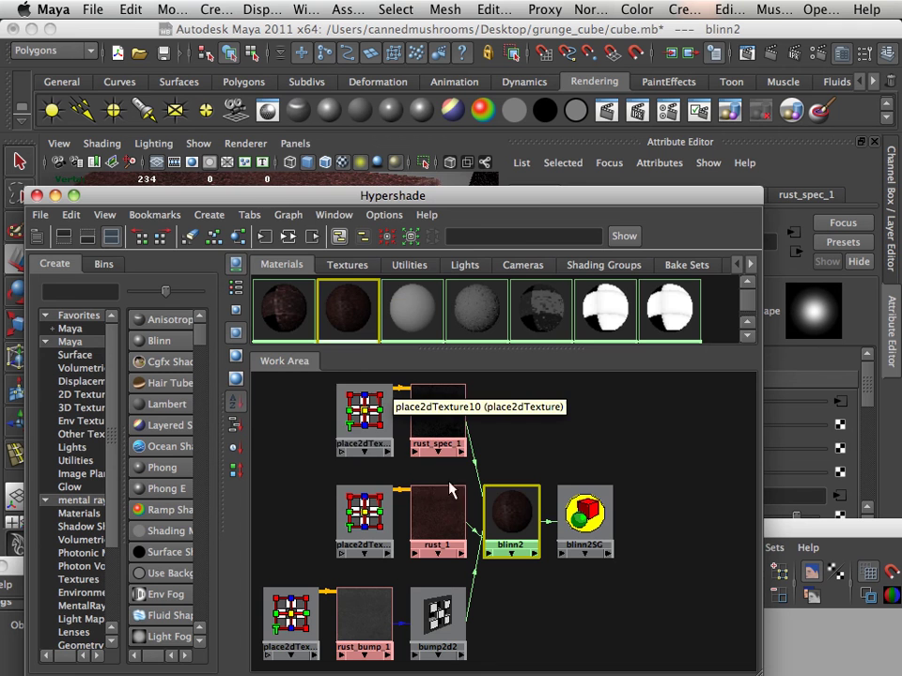
# Step: Expand rust_bump_1's Color Balance and nudge its Default Color slider to a lighter grey
pyautogui.moveTo(533, 198); pyautogui.dragTo(308, 91)
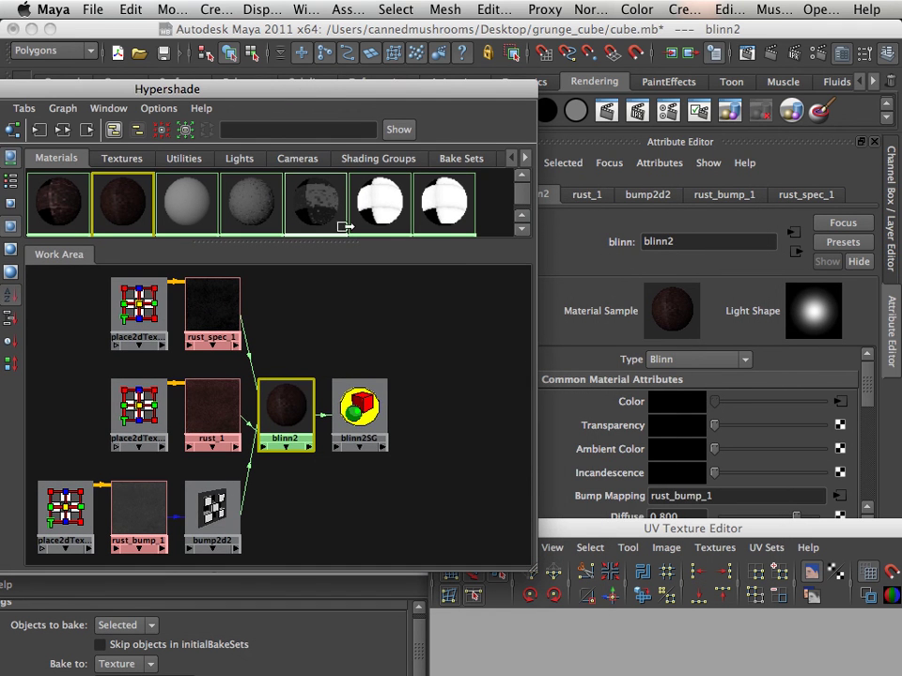
pyautogui.click(212, 512)
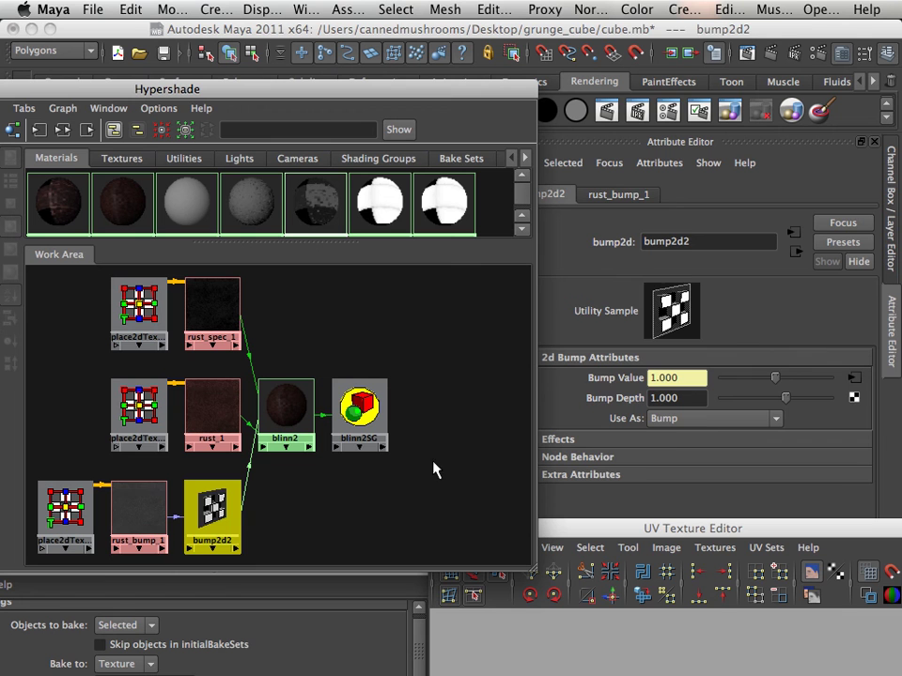
pyautogui.click(141, 513)
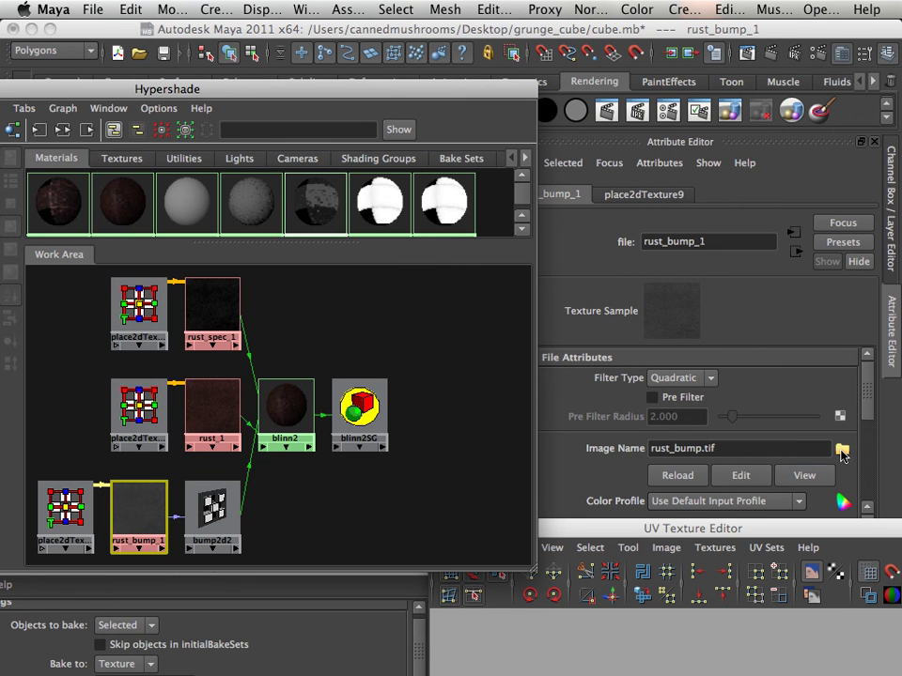
pyautogui.moveTo(866, 406); pyautogui.dragTo(872, 493)
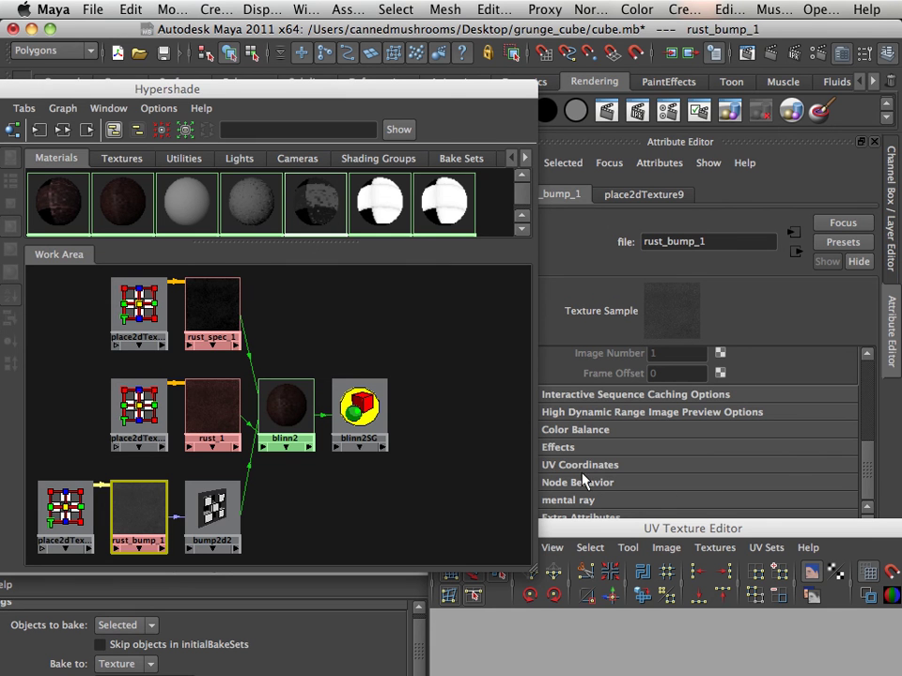
pyautogui.click(560, 430)
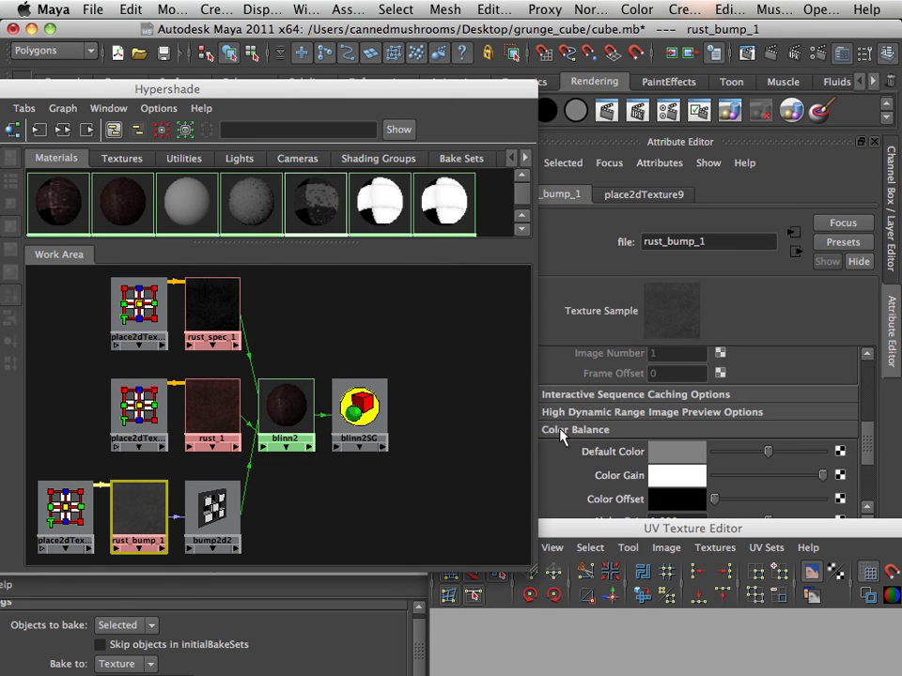
pyautogui.click(765, 453)
pyautogui.moveTo(769, 454); pyautogui.dragTo(776, 452)
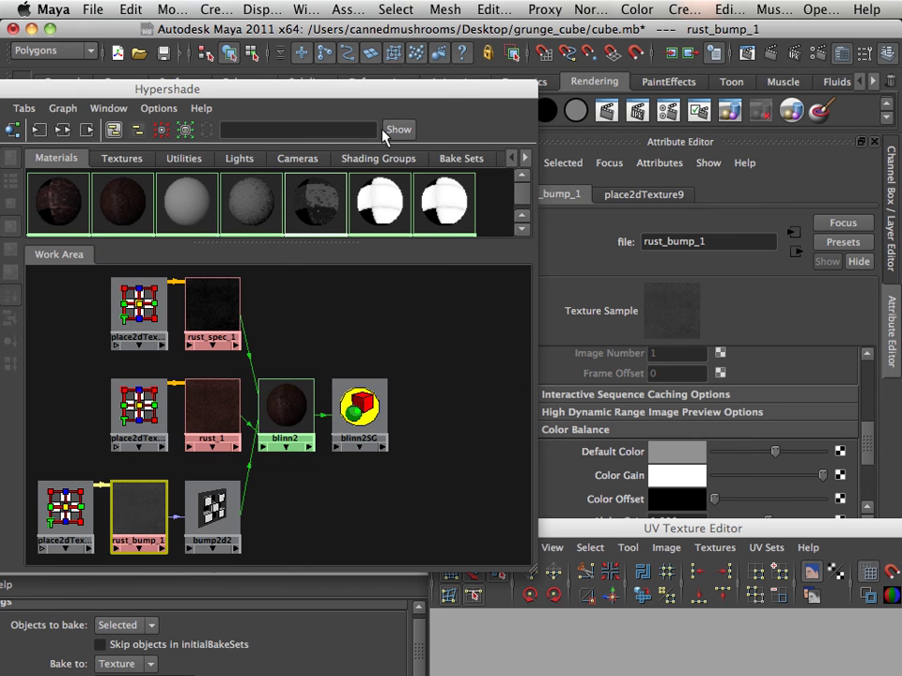
pyautogui.moveTo(362, 87); pyautogui.dragTo(277, 449)
pyautogui.moveTo(384, 319); pyautogui.dragTo(270, 315)
# Step: Set bump2d2's Bump Depth from 1.000 to 2.000 and view the stronger relief on the cubes
pyautogui.moveTo(253, 453); pyautogui.dragTo(359, 197)
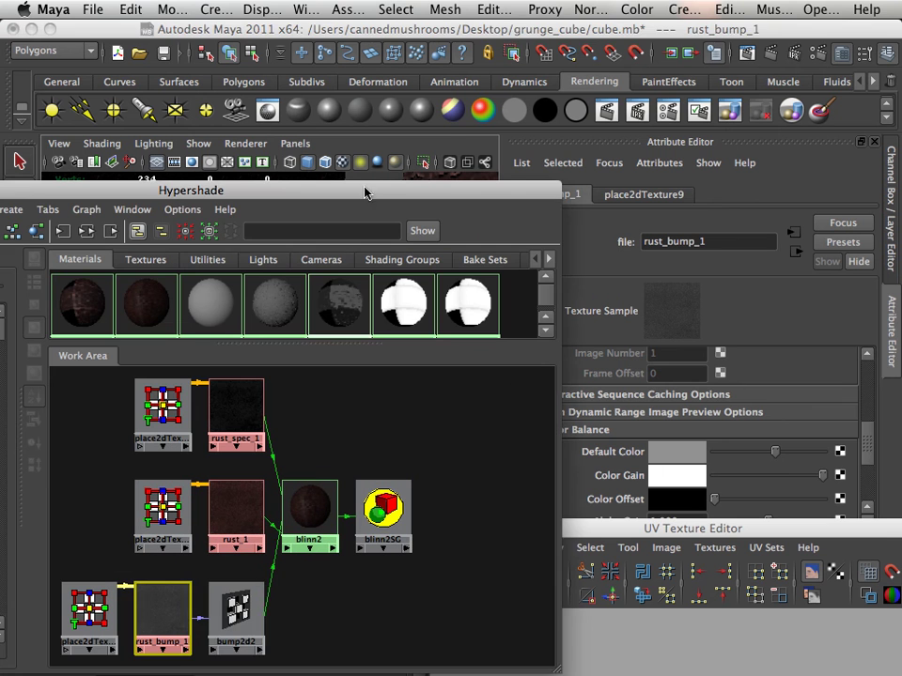
pyautogui.click(226, 620)
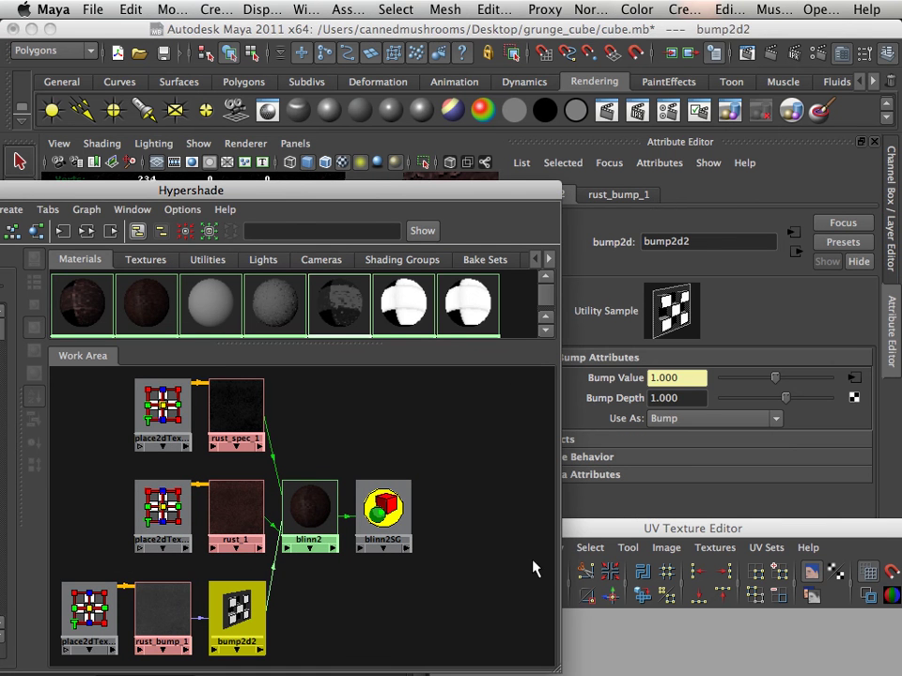
pyautogui.click(672, 398)
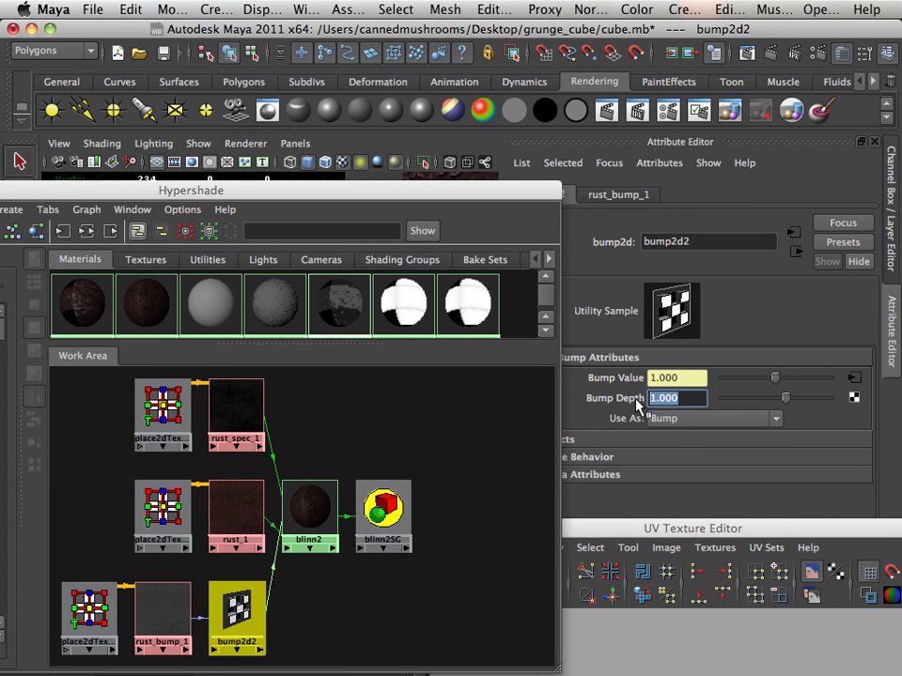
pyautogui.write('2')
pyautogui.press('Return')
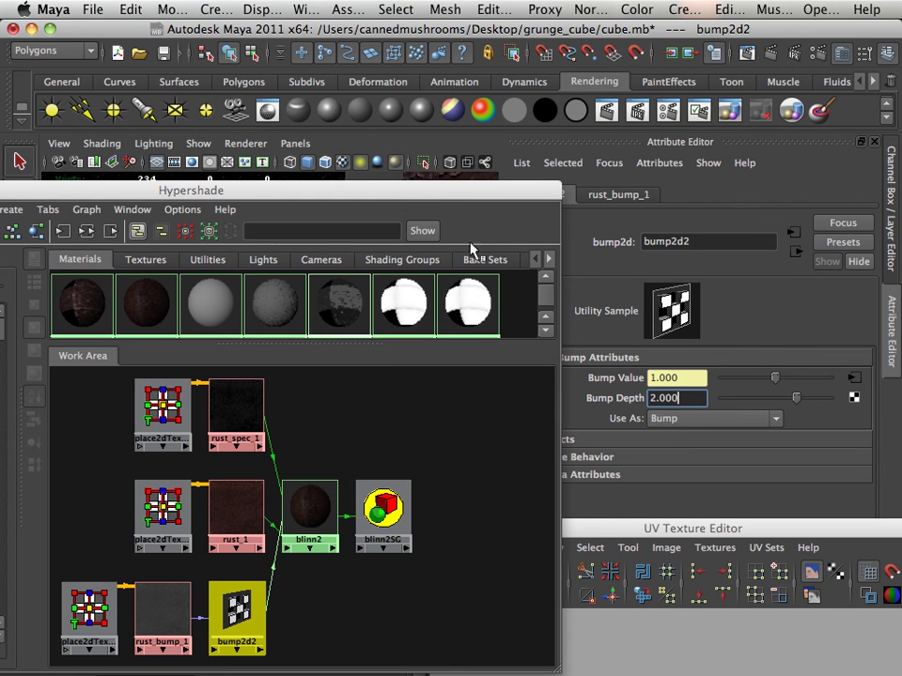
pyautogui.moveTo(382, 191); pyautogui.dragTo(401, 442)
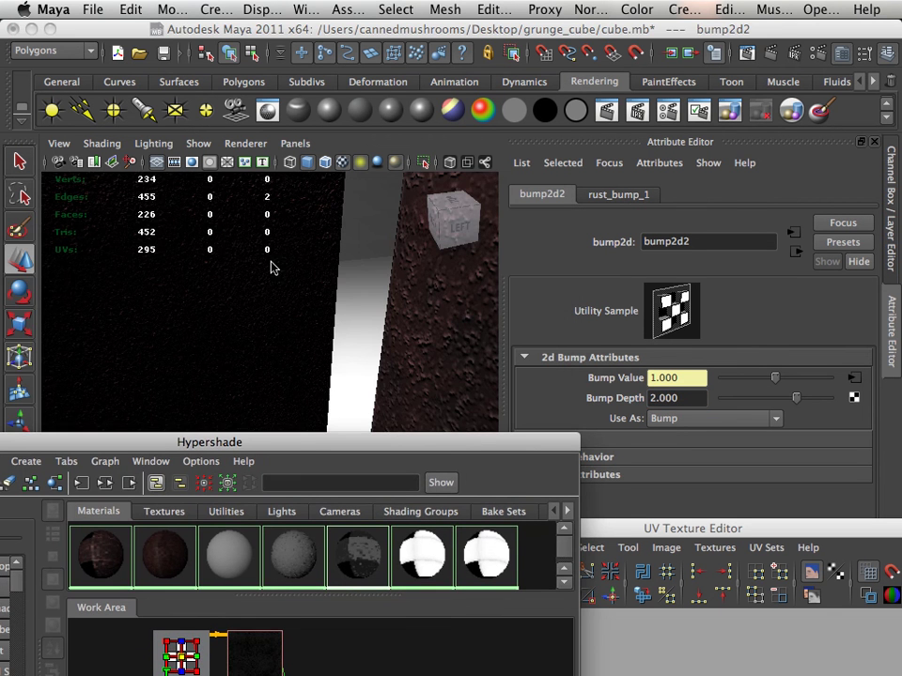
pyautogui.moveTo(271, 266); pyautogui.dragTo(342, 318)
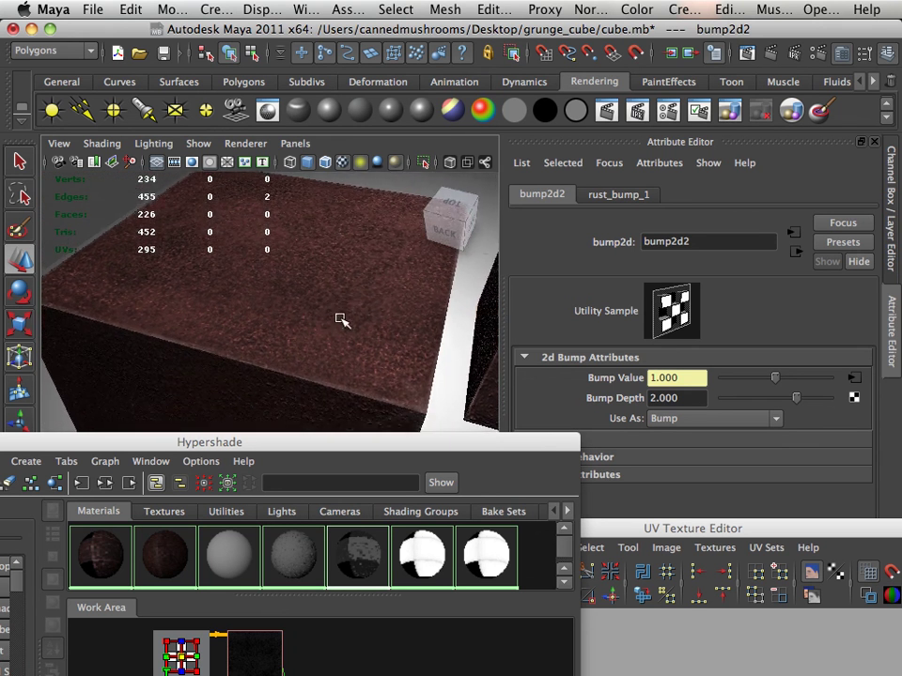
# Step: Render the stronger-bumped rusty cubes in mental ray, then minimize Render View
pyautogui.click(606, 110)
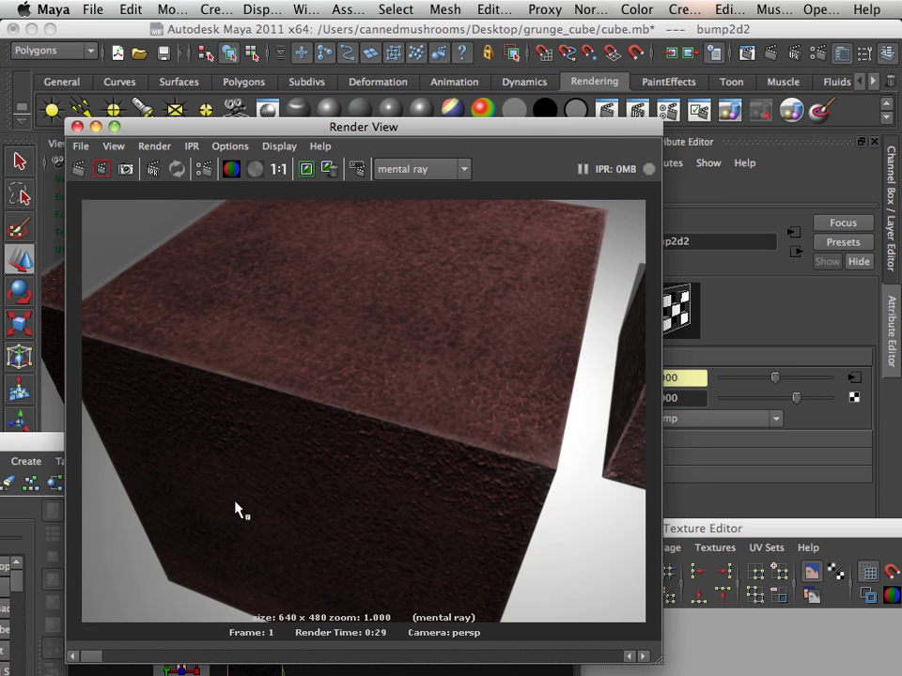
pyautogui.click(95, 127)
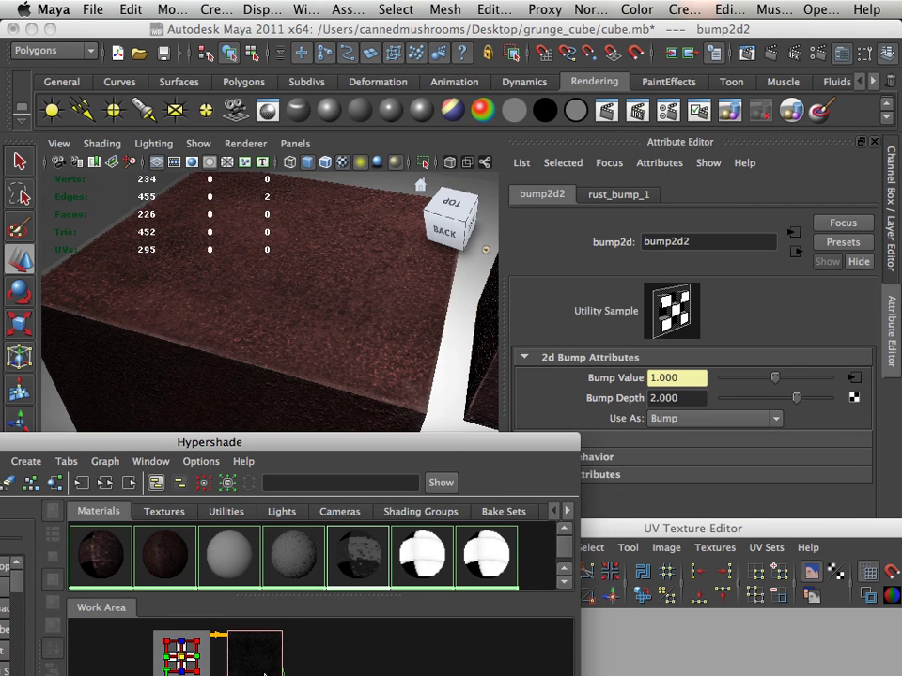
# Step: Switch from Maya to Photoshop CS5 through the Dock
pyautogui.moveTo(243, 671)
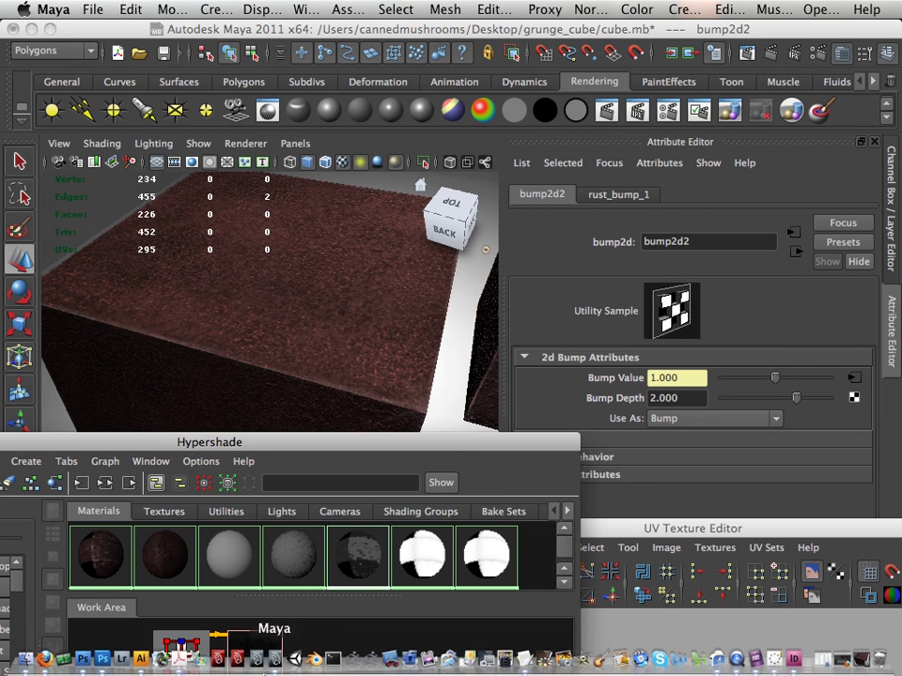
pyautogui.click(99, 663)
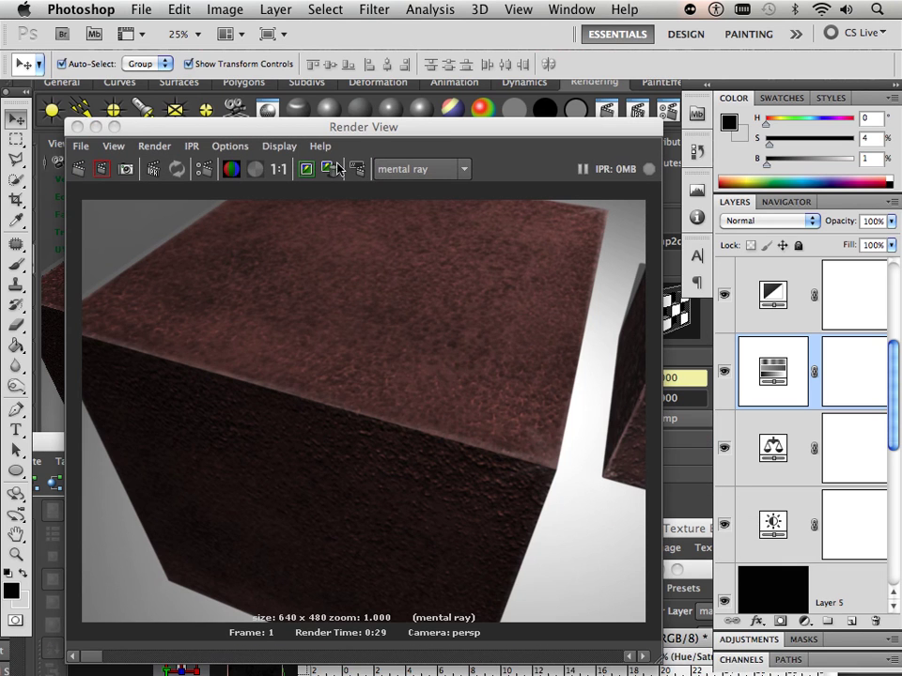
pyautogui.click(338, 169)
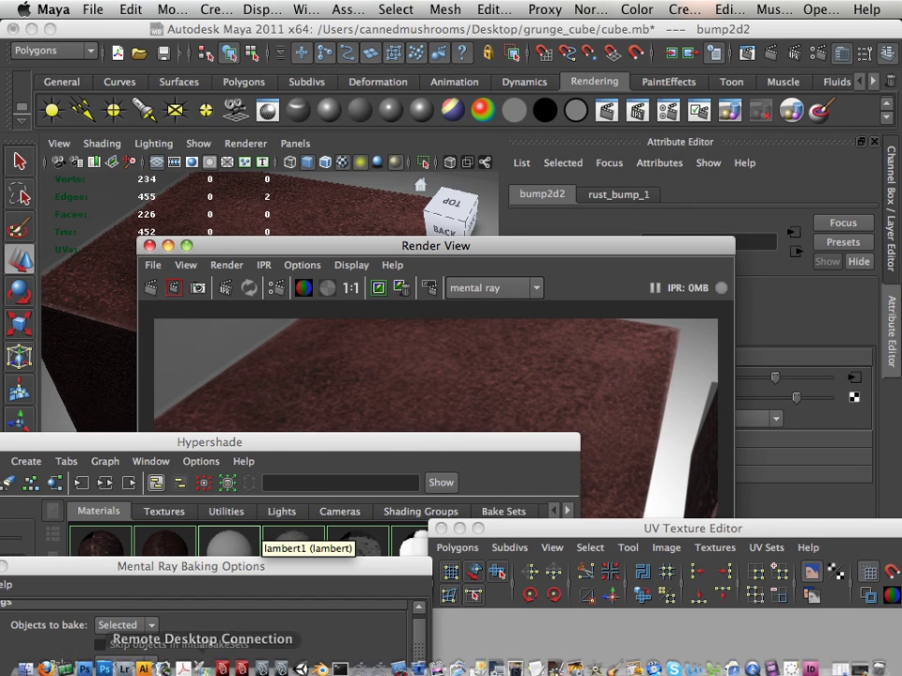
pyautogui.click(104, 663)
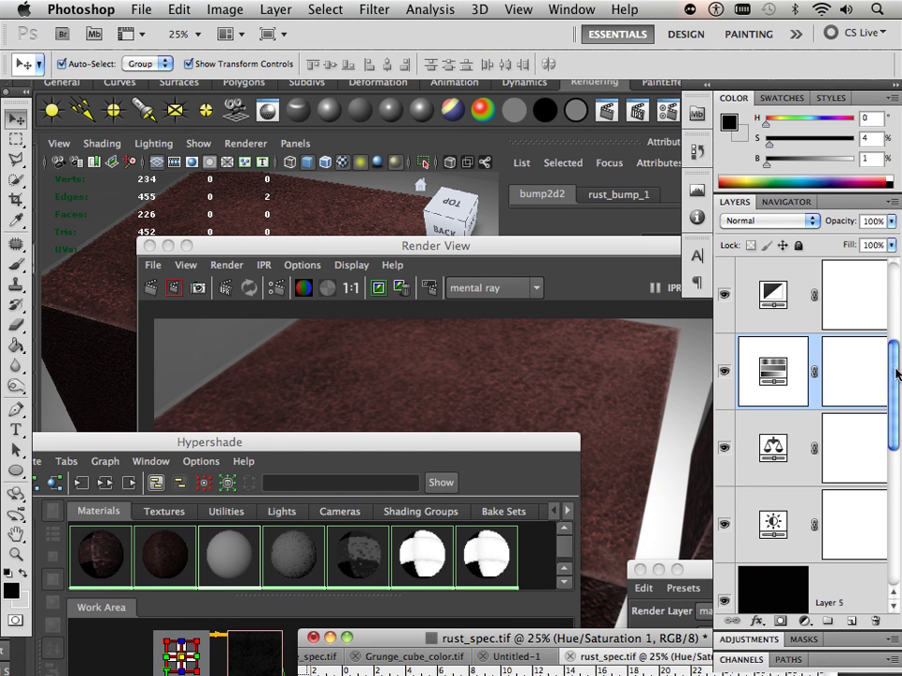
pyautogui.scroll(-5, 897, 385)
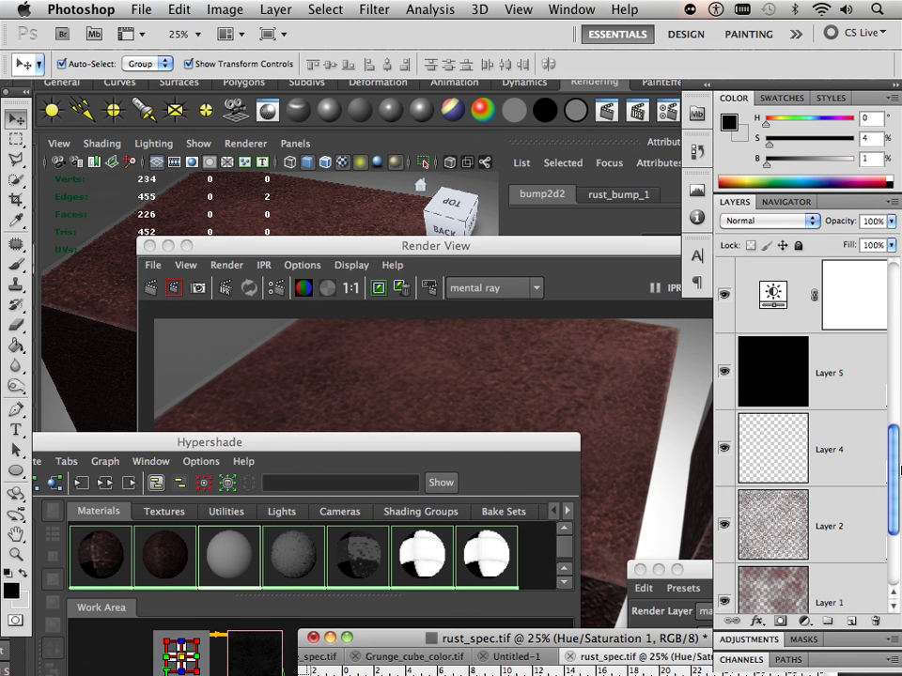
# Step: Cascade the document windows, enlarge rust_spec.tif, and return to its tab after viewing the others
pyautogui.click(569, 12)
pyautogui.moveTo(583, 31)
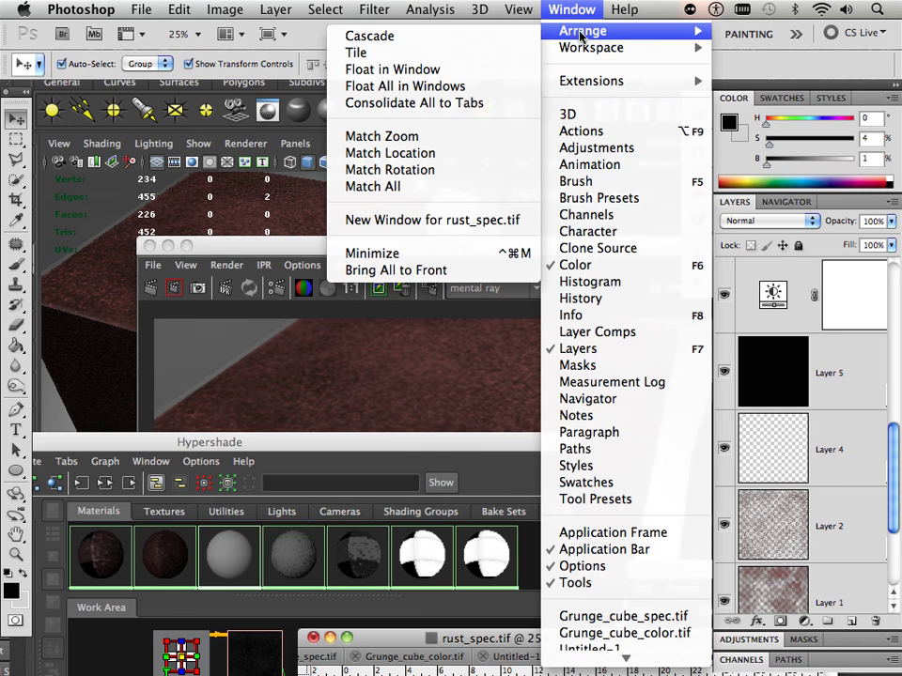
pyautogui.click(438, 38)
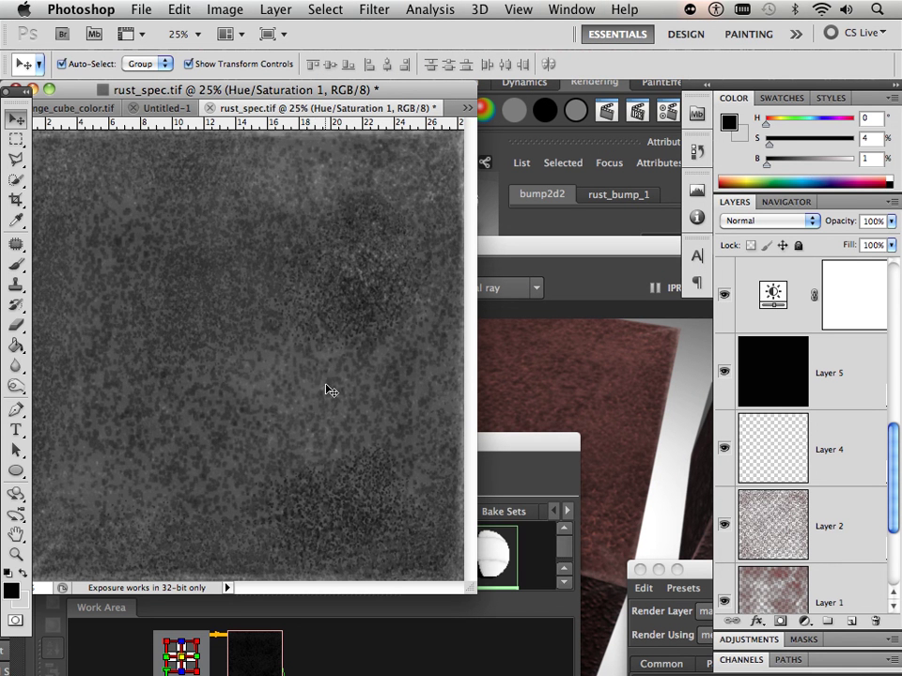
pyautogui.moveTo(474, 590); pyautogui.dragTo(642, 596)
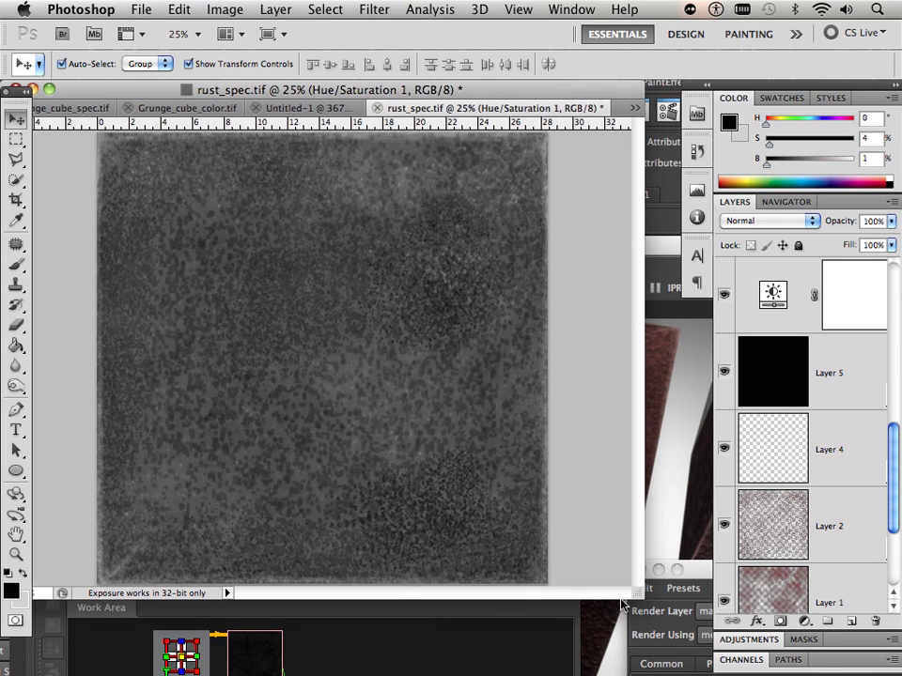
pyautogui.click(283, 107)
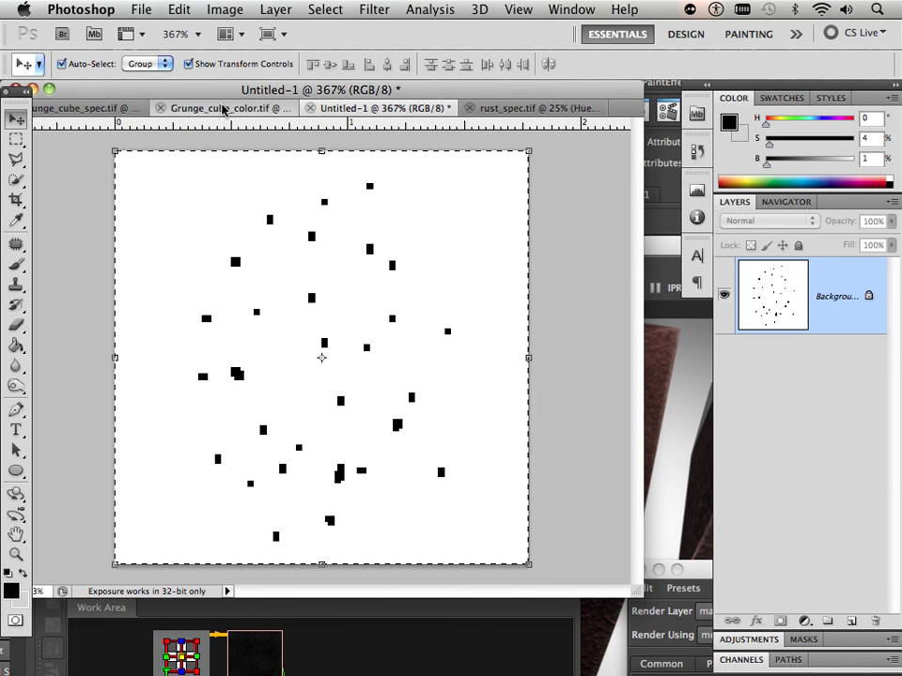
pyautogui.click(197, 108)
pyautogui.click(495, 109)
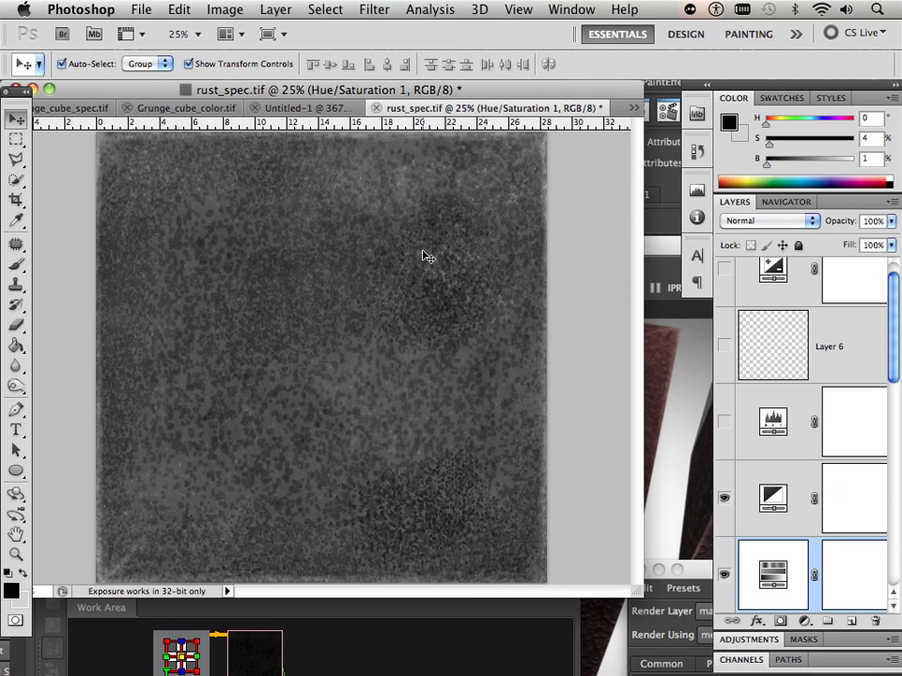